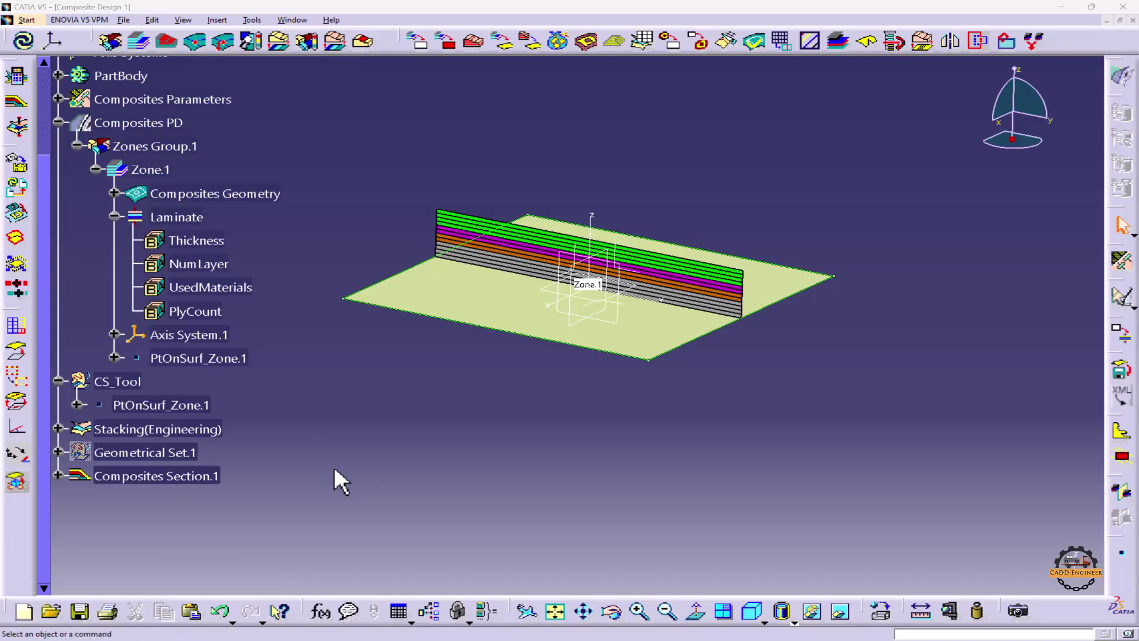
- Delete CS_Tool, Stacking(Engineering), Geometrical Set.1 and Composites Section.1, then delete Zone.1 itself
left_click(217, 483)
left_click(157, 450, "ctrl")
left_click(167, 428, "ctrl")
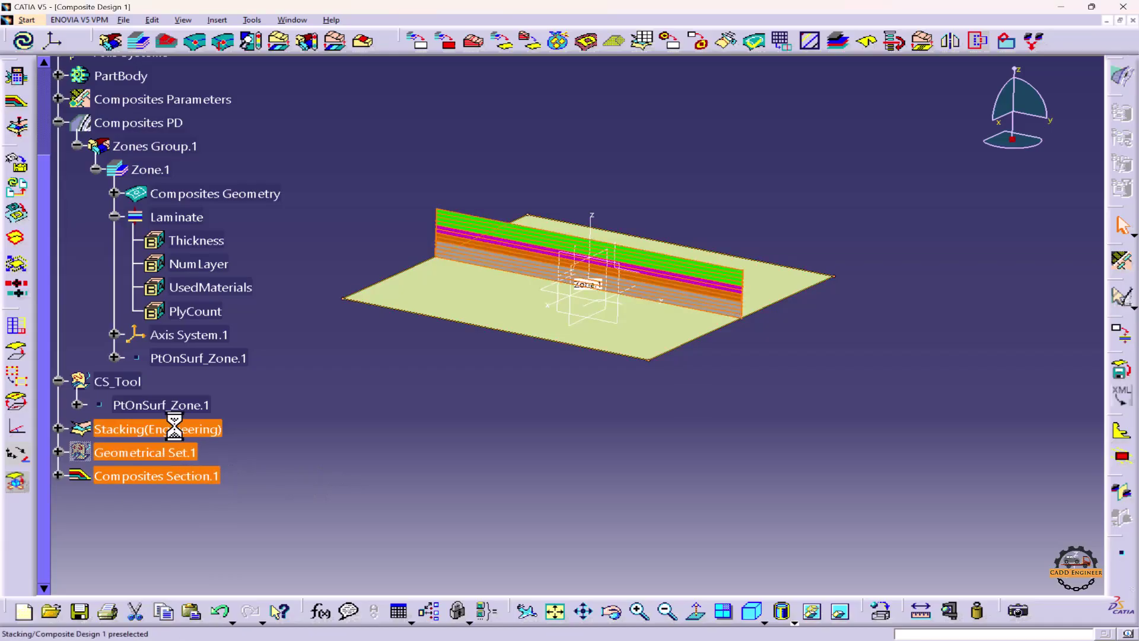
left_click(172, 405, "ctrl")
left_click(130, 383, "ctrl")
right_click(131, 383)
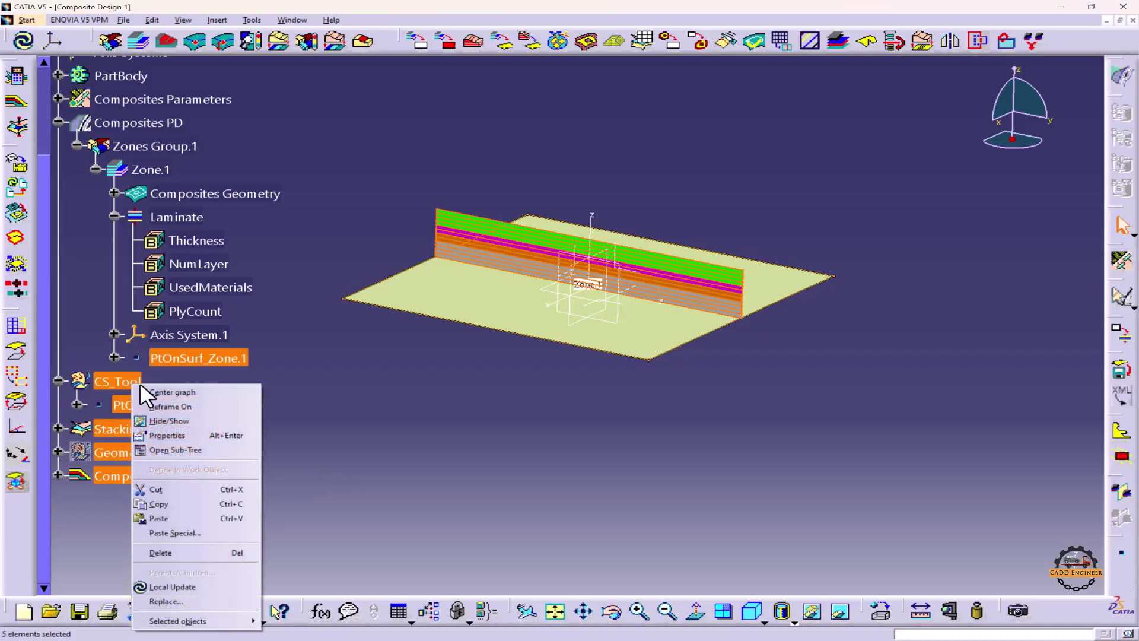
left_click(191, 549)
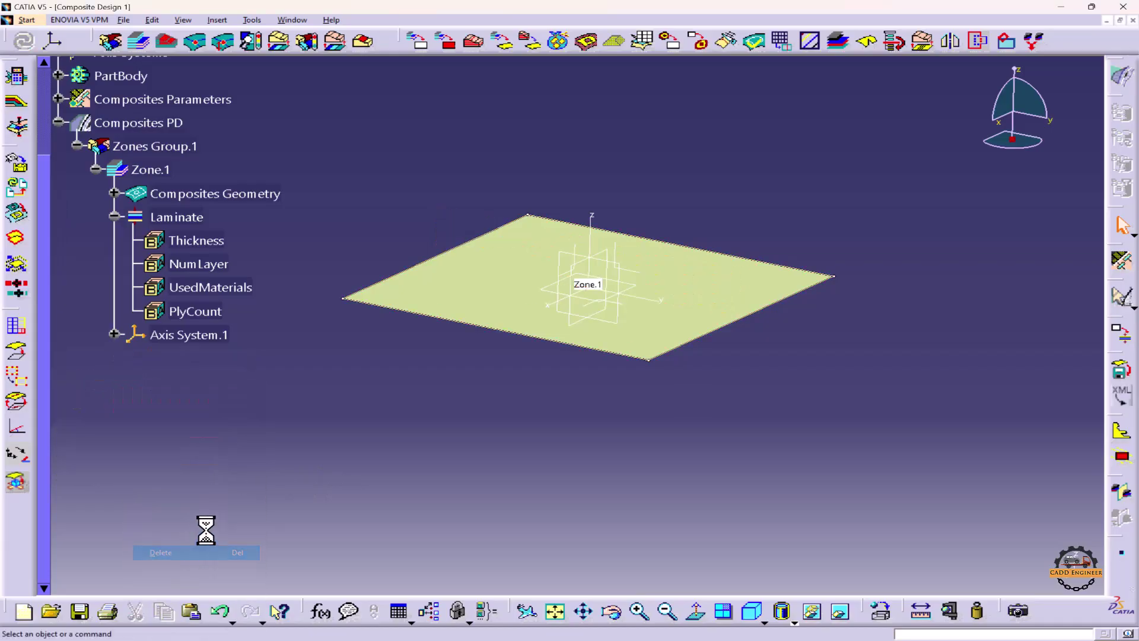
right_click(150, 169)
left_click(183, 339)
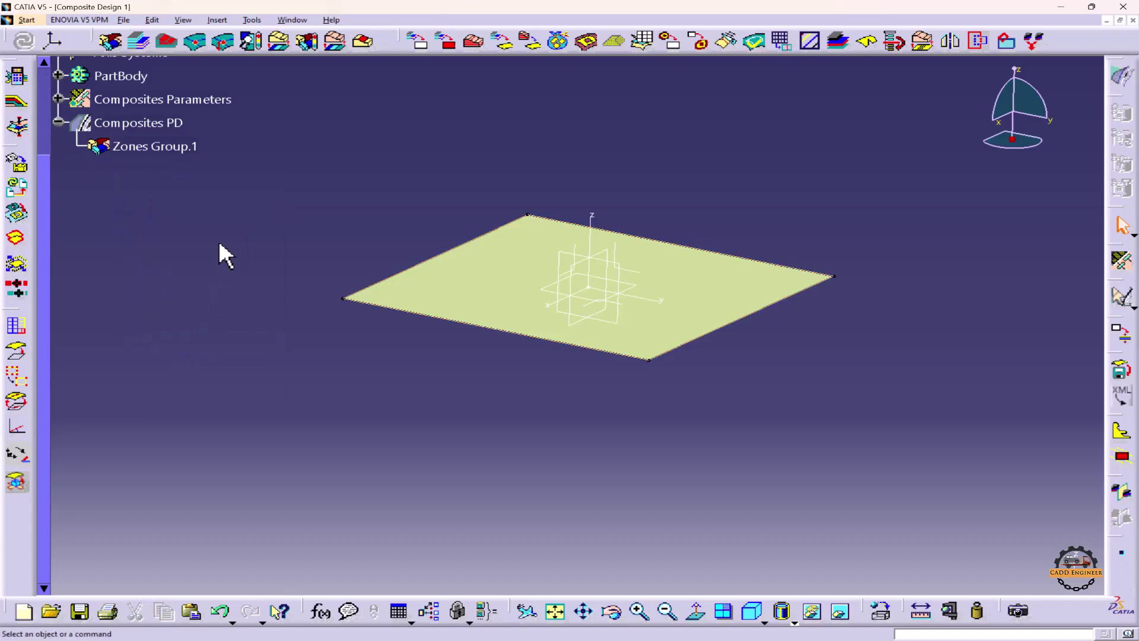
- Create a new zone whose contour is the plate's four boundary edges, checking its Laminate tab
left_click(140, 41)
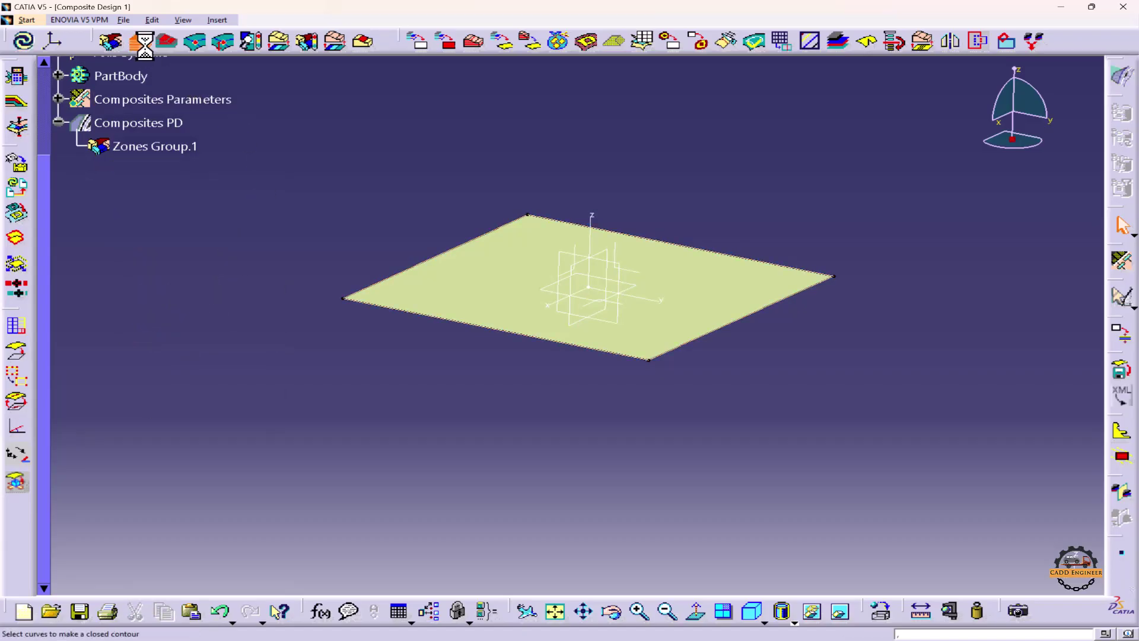
left_click(494, 322)
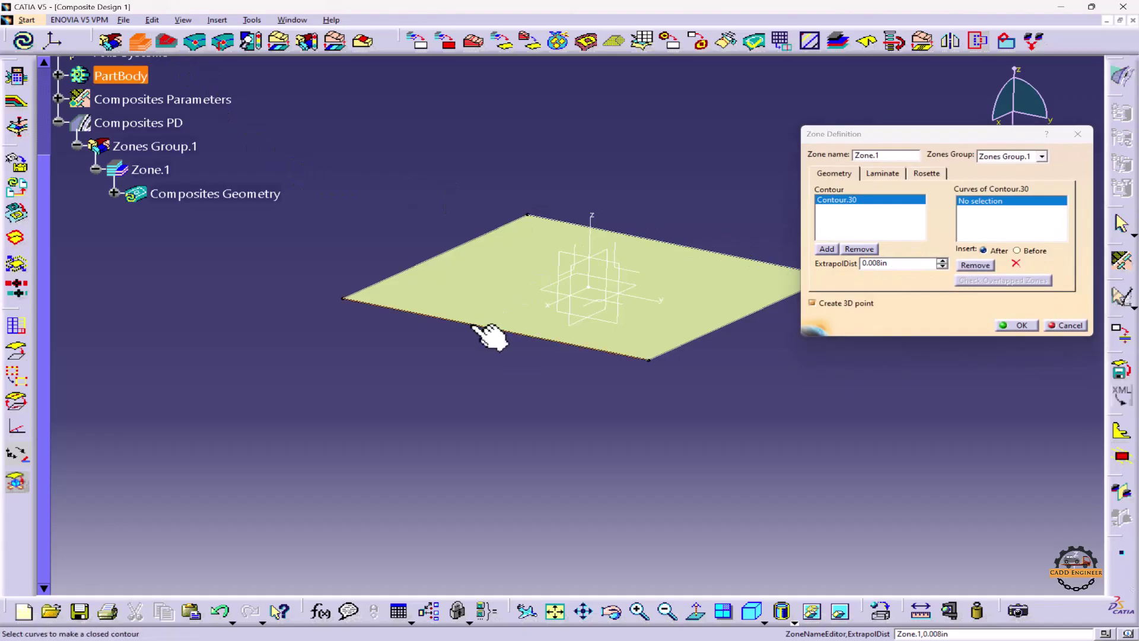
left_click(460, 245)
left_click(579, 225)
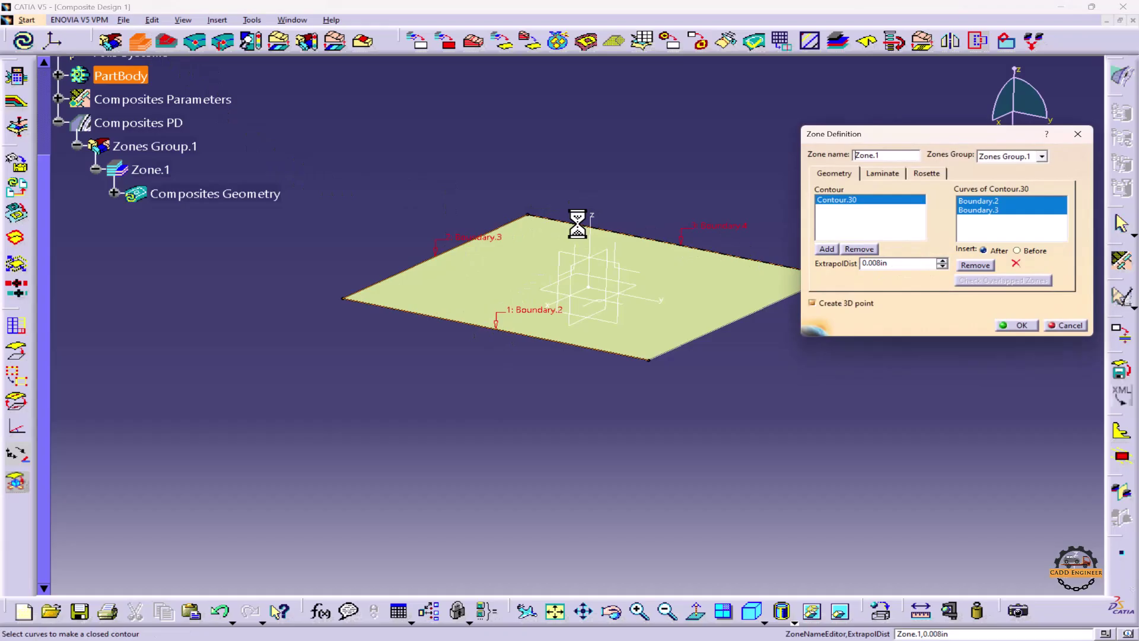
left_click(740, 322)
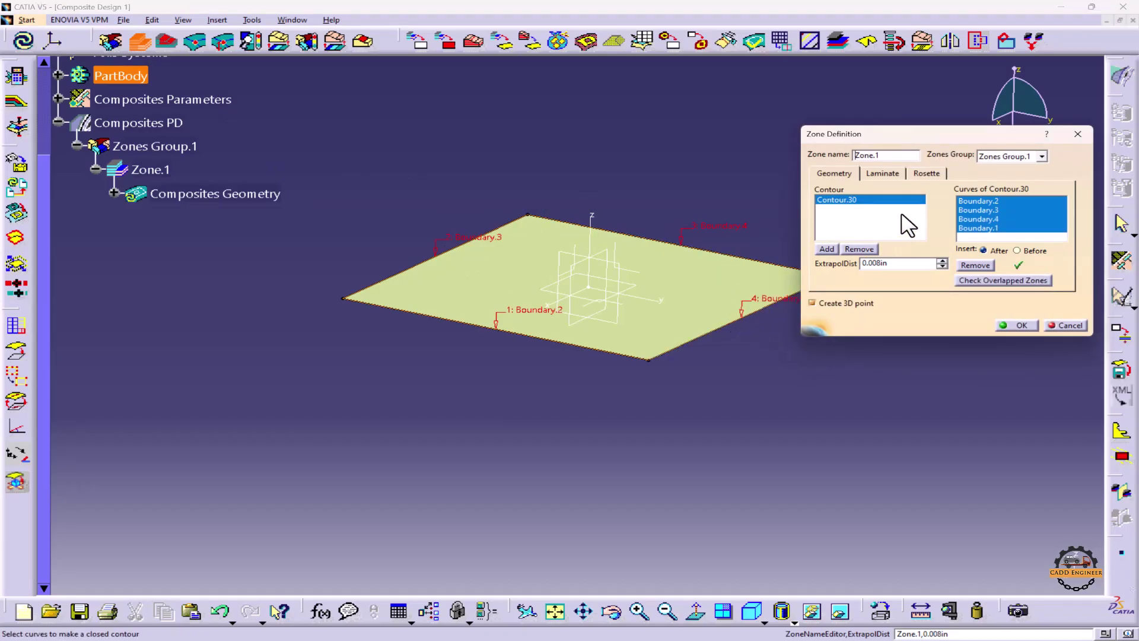
left_click(882, 174)
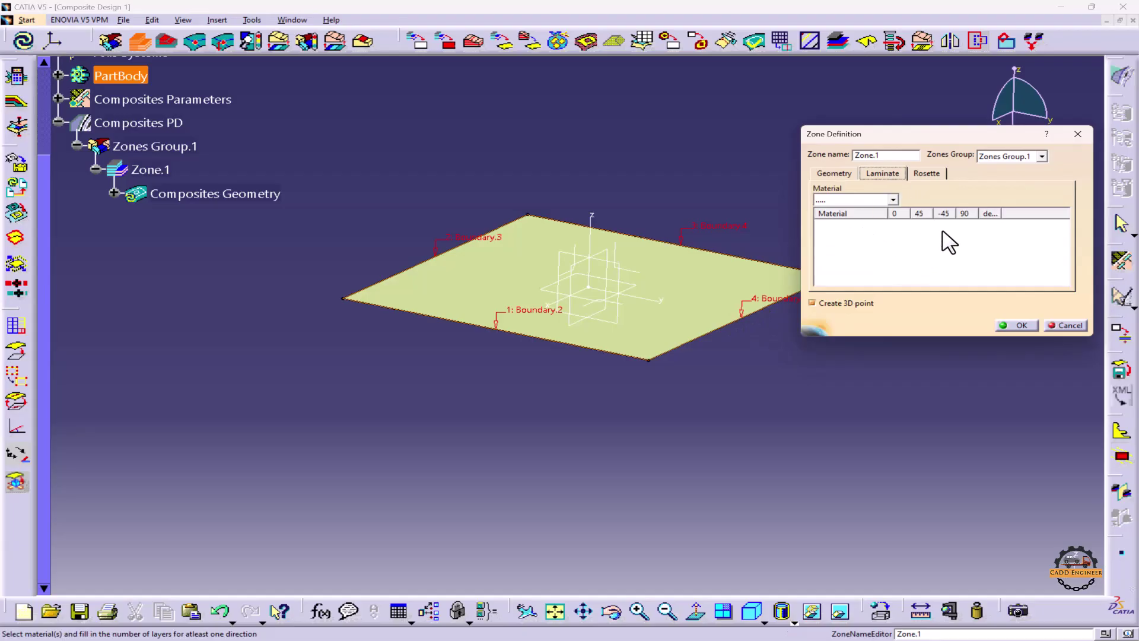
left_click(1022, 325)
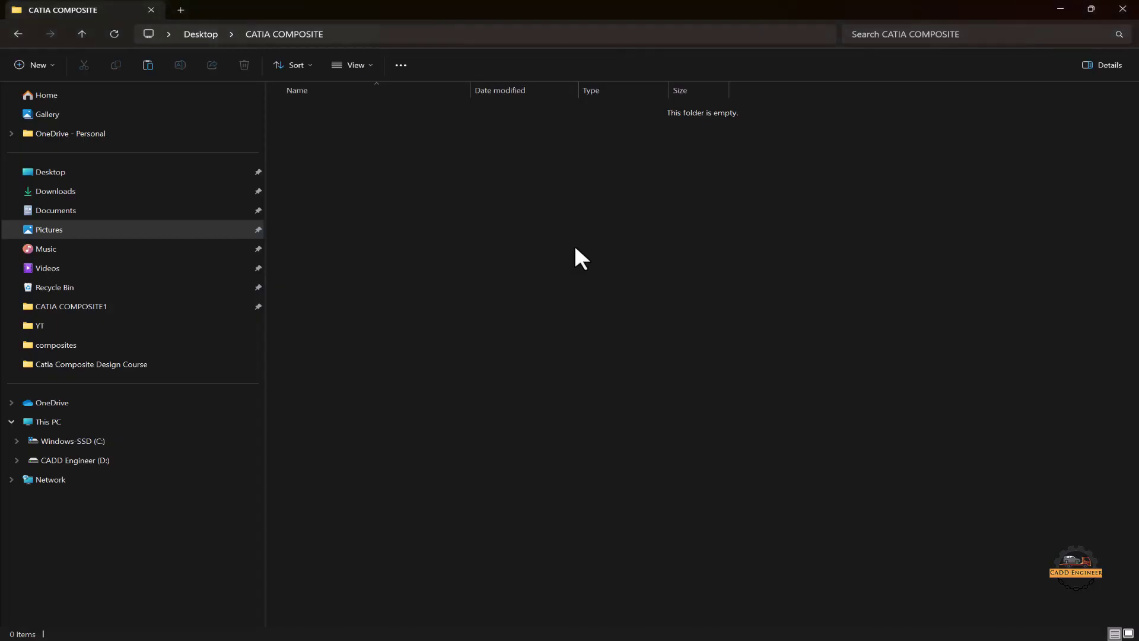
- Add a new Excel worksheet named Zone.1.xls to CATIA COMPOSITE, accepting the extension change
right_click(575, 248)
mouse_move(664, 386)
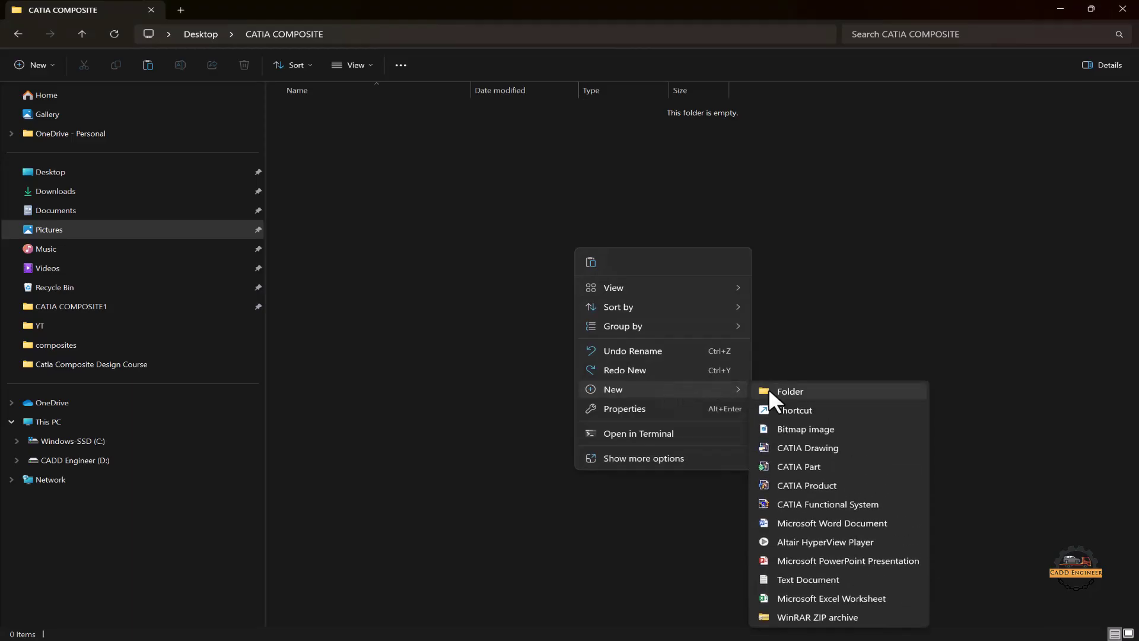
left_click(827, 598)
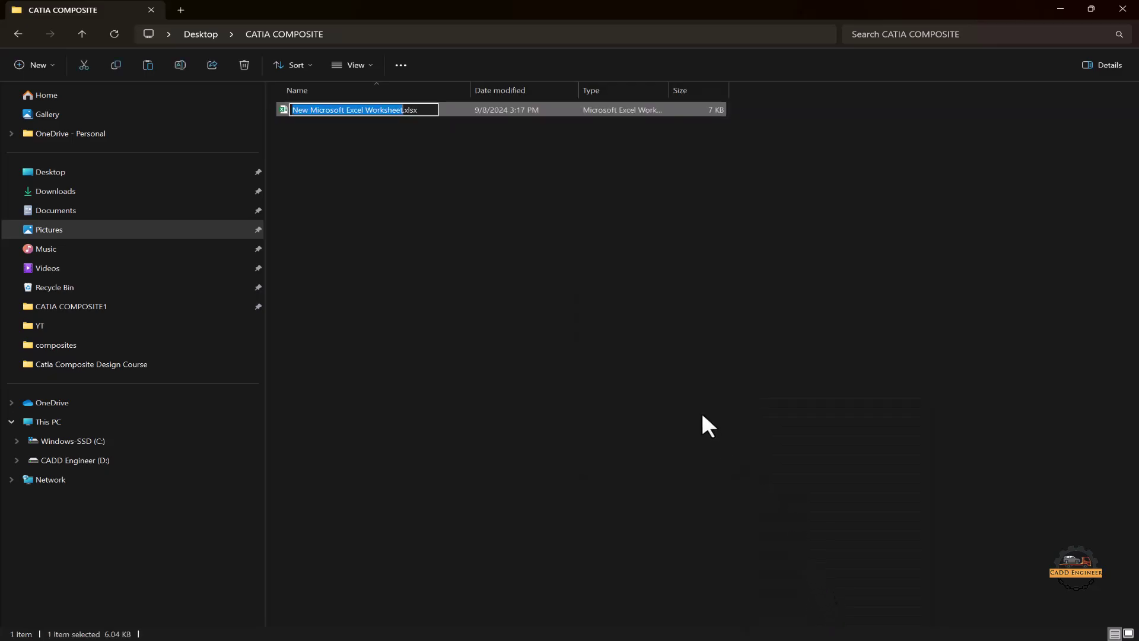
key("Caps_Lock")
type("Z")
key("Caps_Lock")
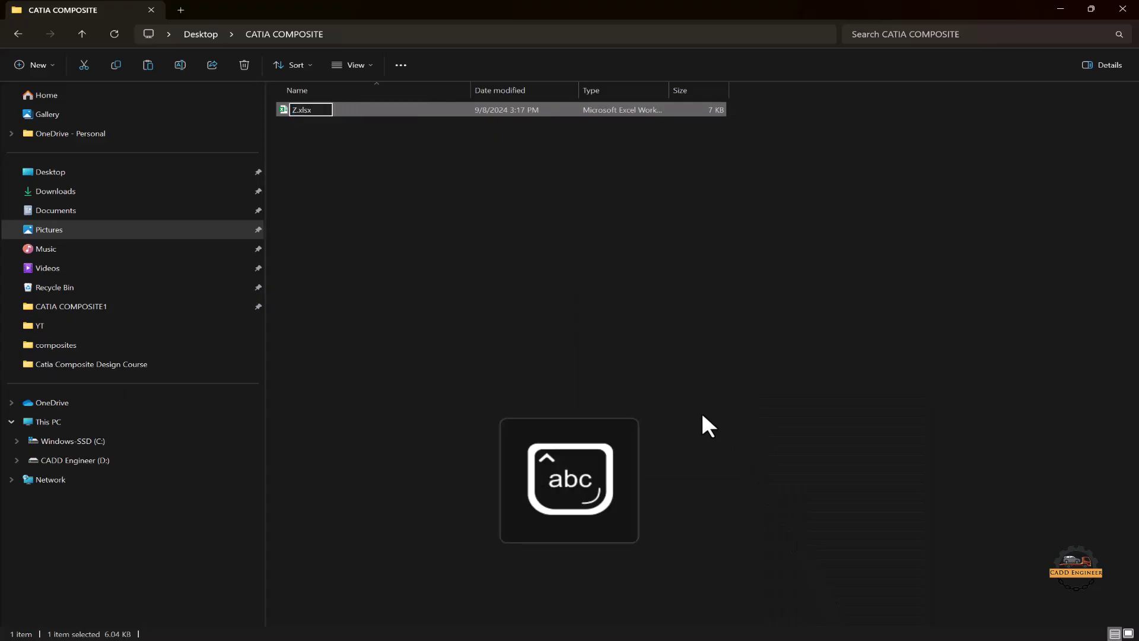
type("one.1")
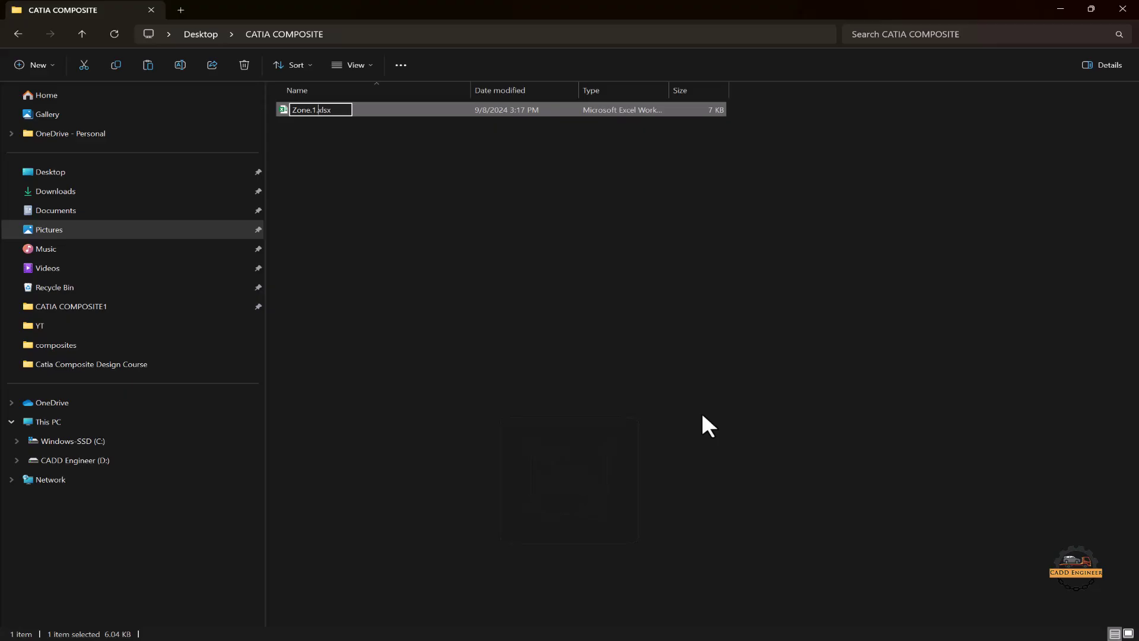
key("BackSpace")
key("Return")
left_click(623, 333)
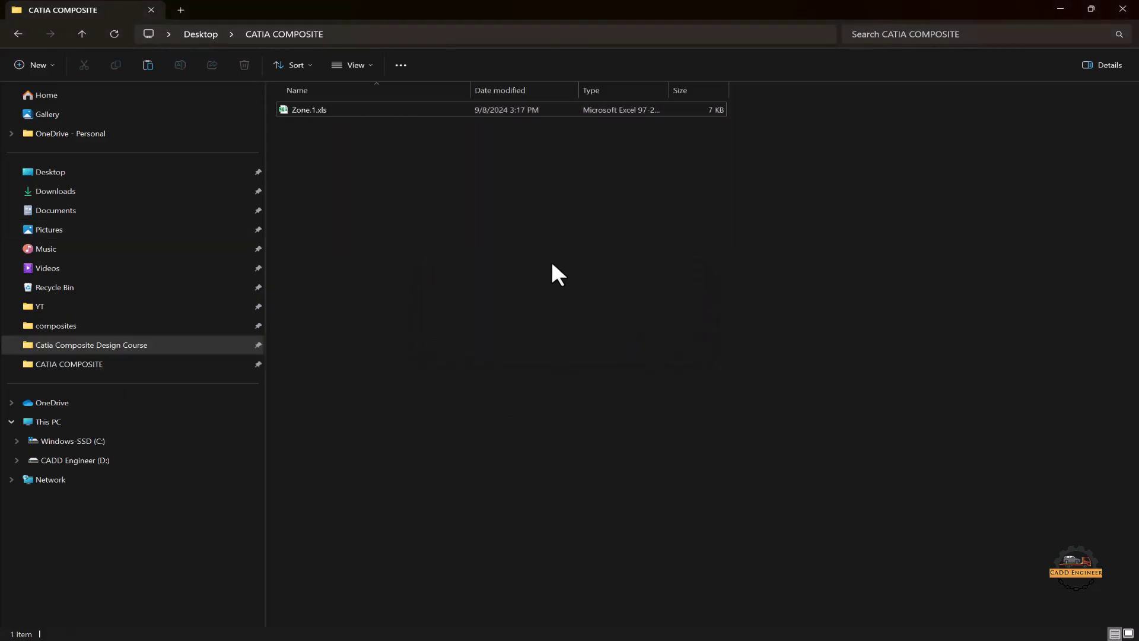
- Open Zone.1.xls in Excel, widen column A and enter the heading Material in A1
double_click(447, 108)
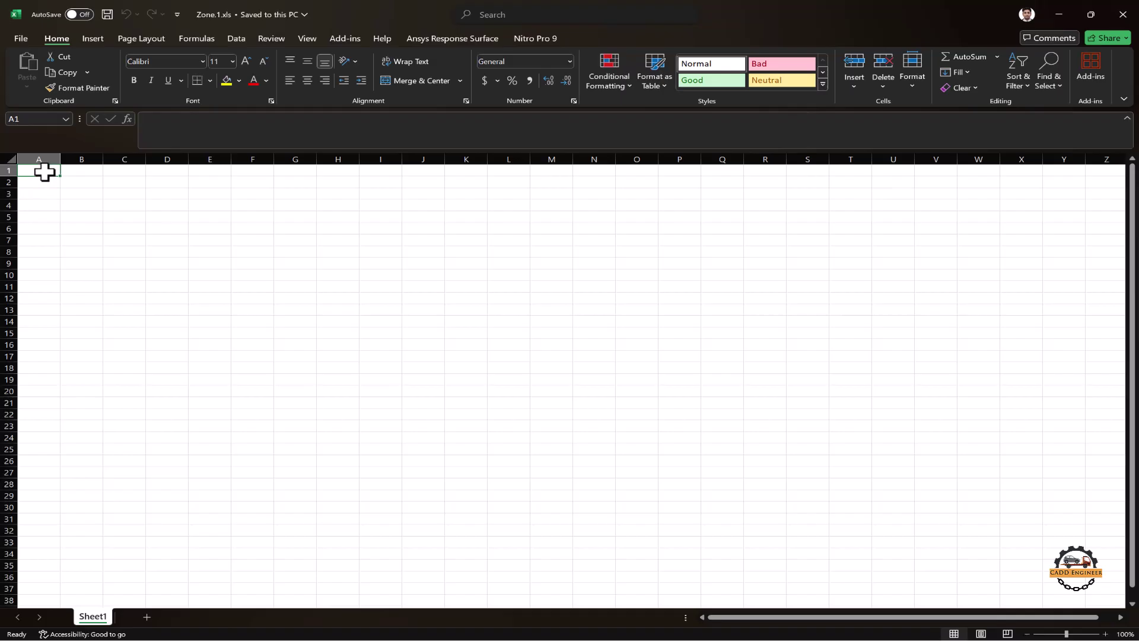
left_click_drag(60, 159, 107, 159)
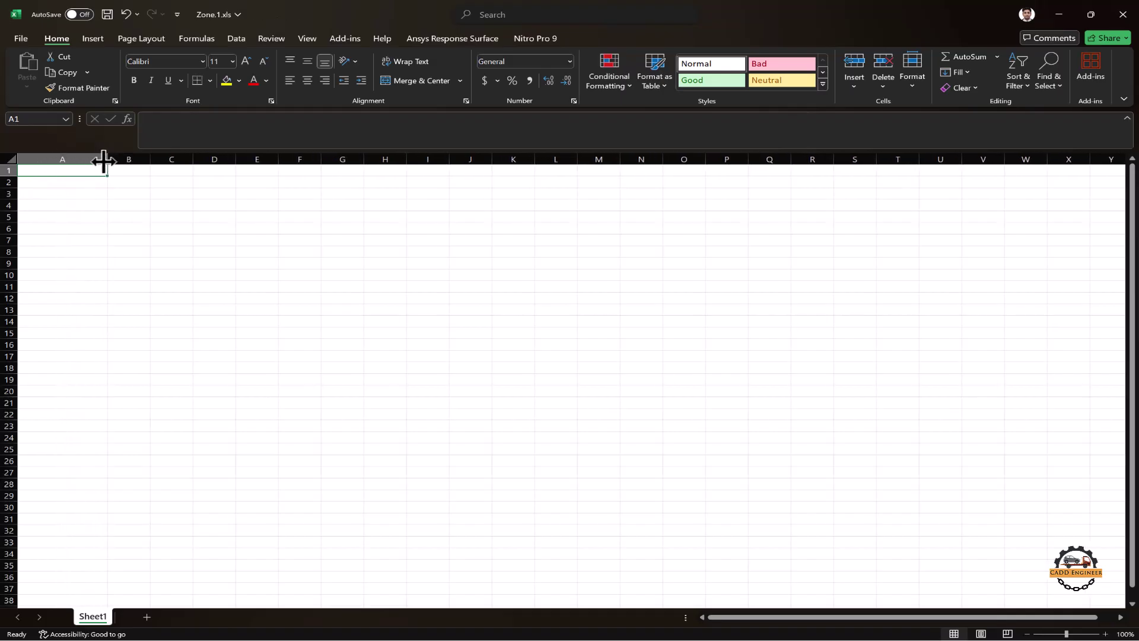
type("M")
key("Caps_Lock")
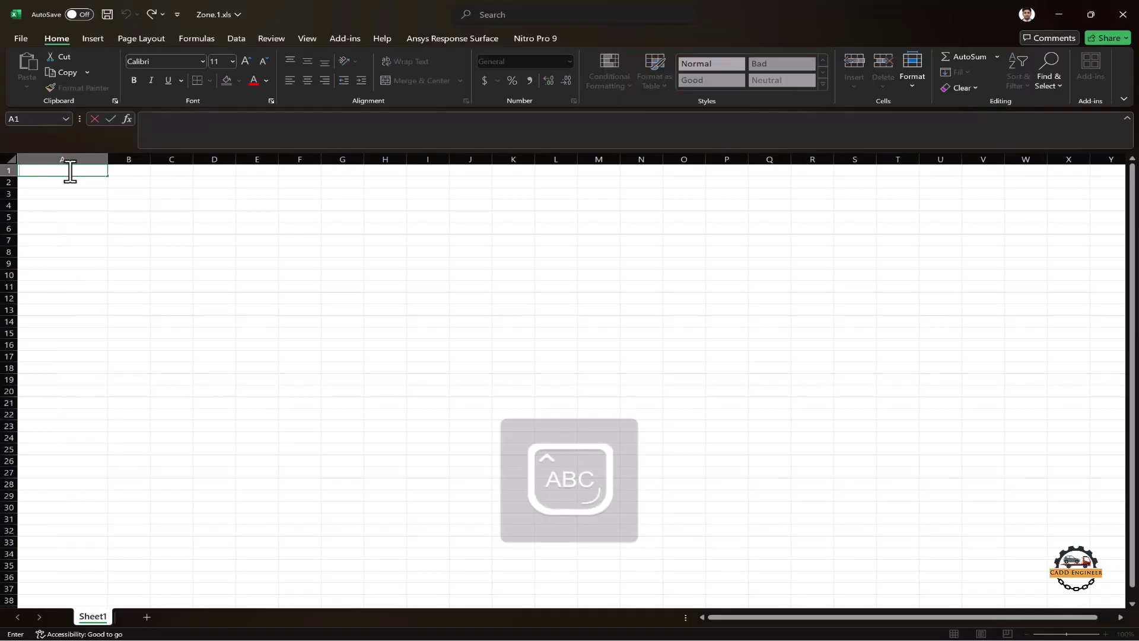
key("Caps_Lock")
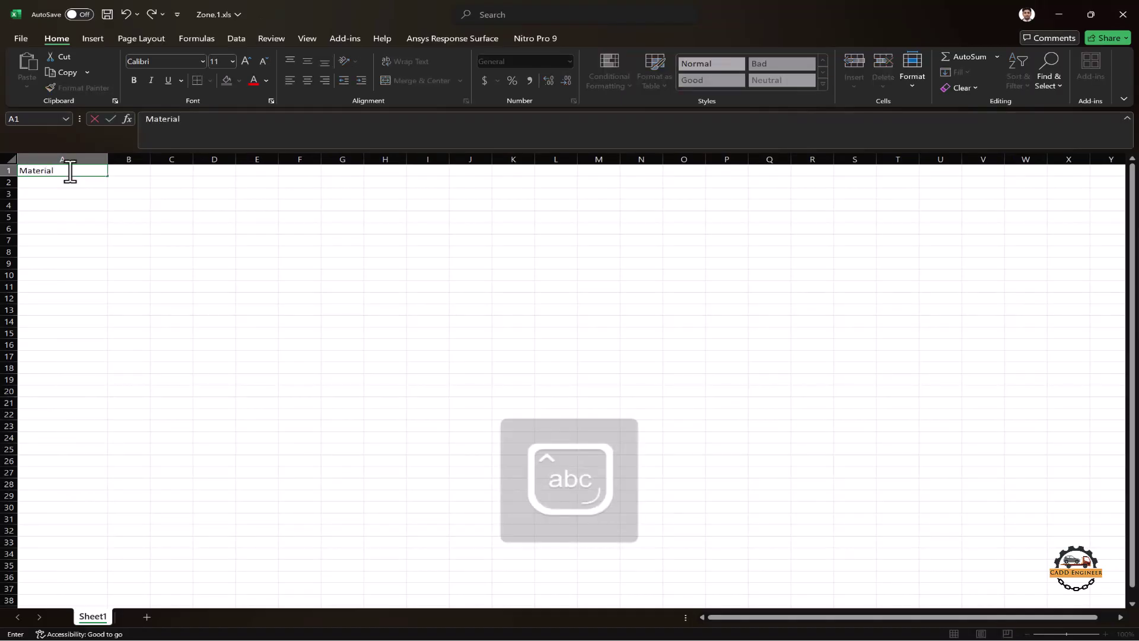
left_click(128, 169)
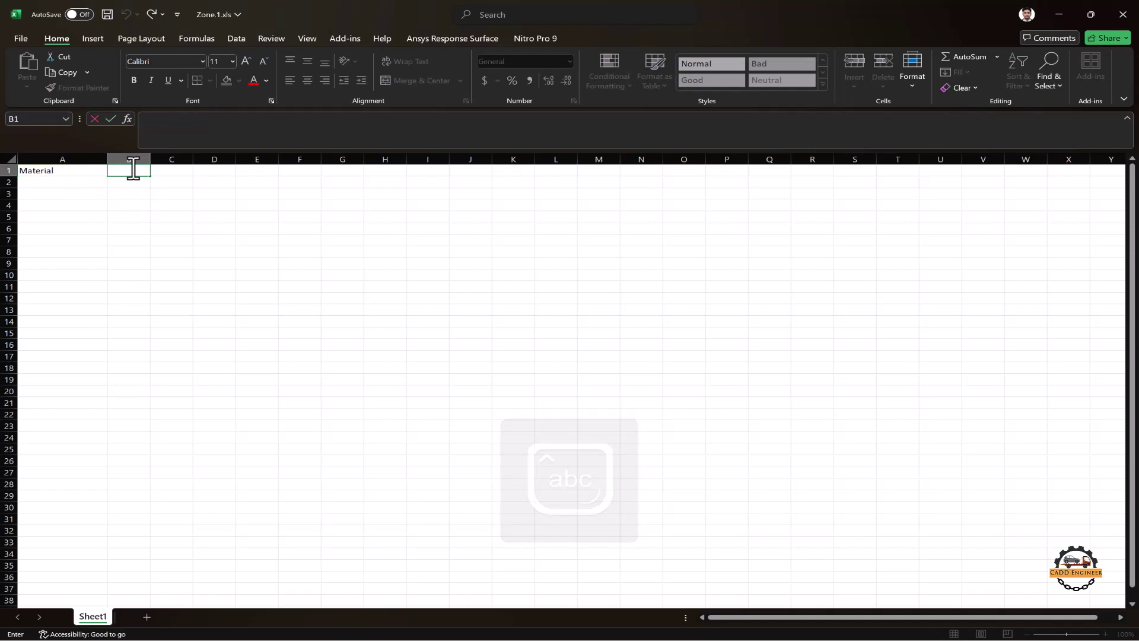
- Enter the heading Direction in cell B1
key("Caps_Lock")
type("D")
key("Caps_Lock")
type("ire")
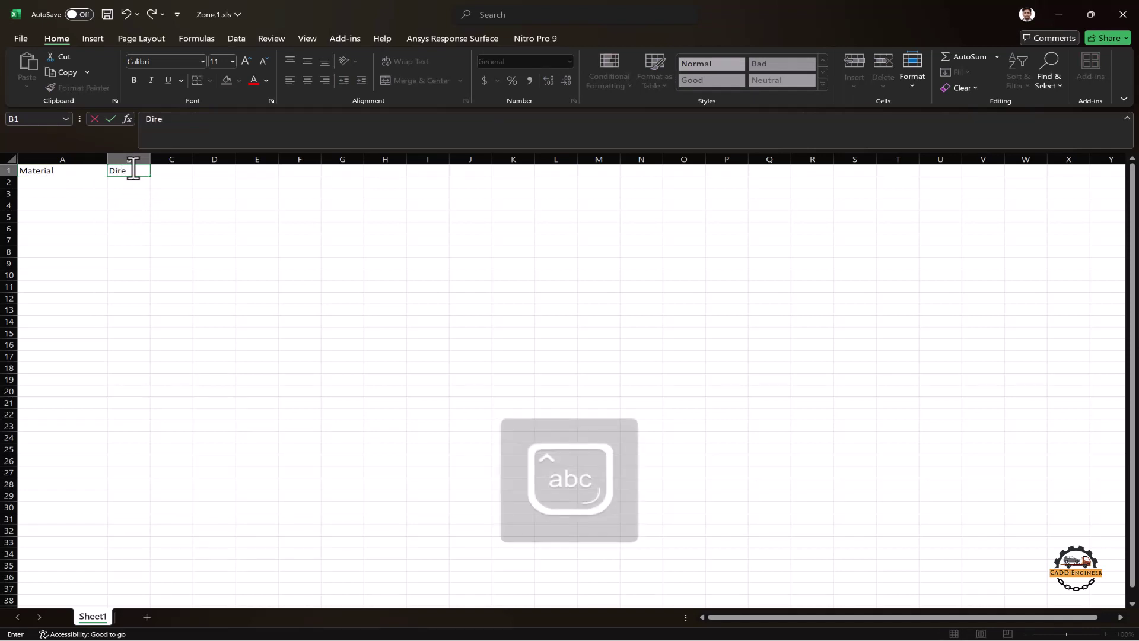
type("ctiom")
key("BackSpace")
type("n")
left_click(159, 192)
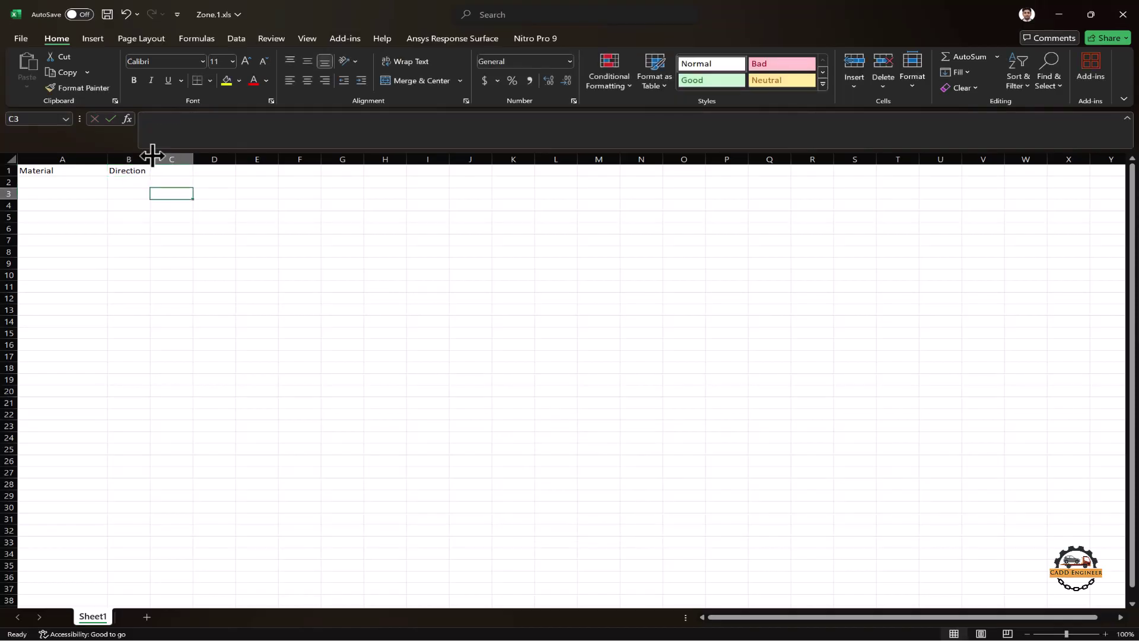
- Widen columns B and C and enter the heading Zone.1 in cell C1
left_click_drag(153, 155, 297, 161)
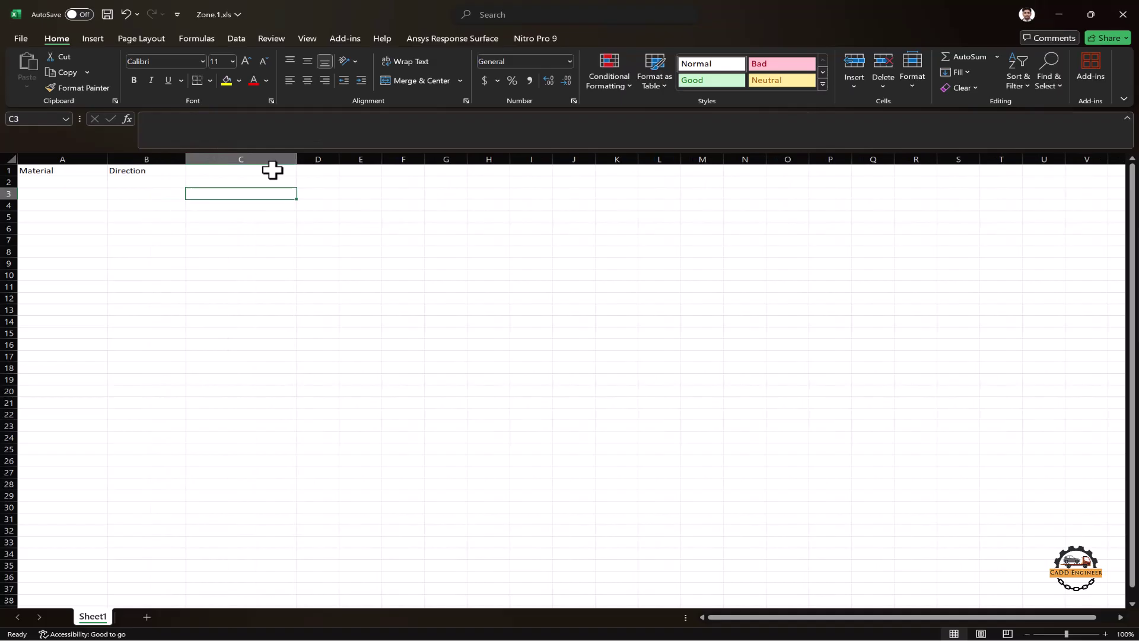
double_click(233, 170)
key("Caps_Lock")
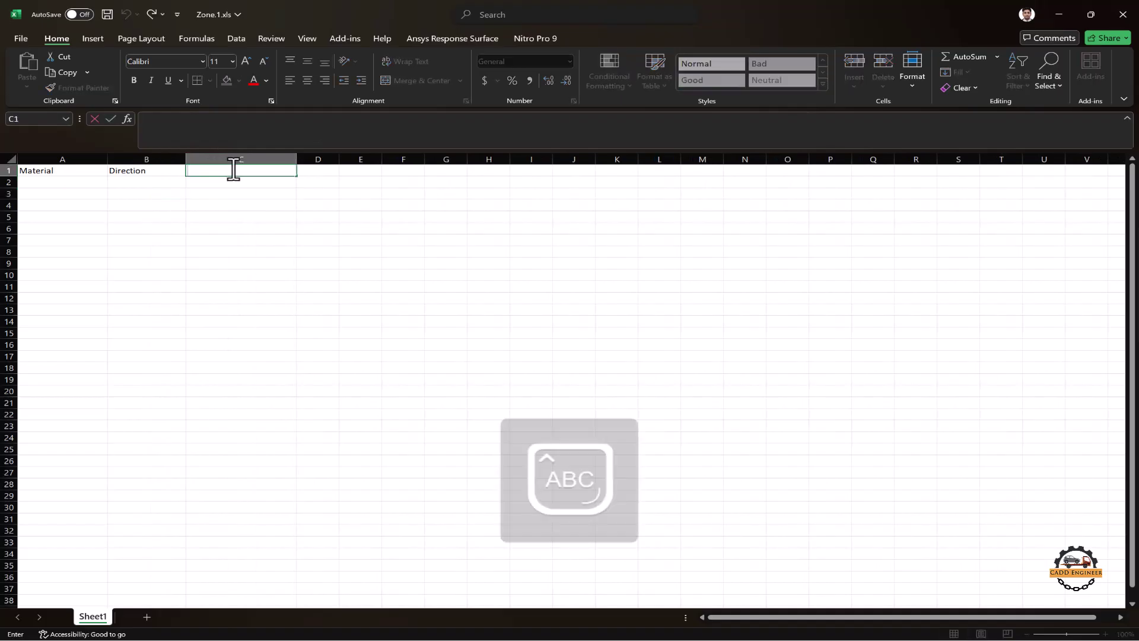
type("Z")
key("Caps_Lock")
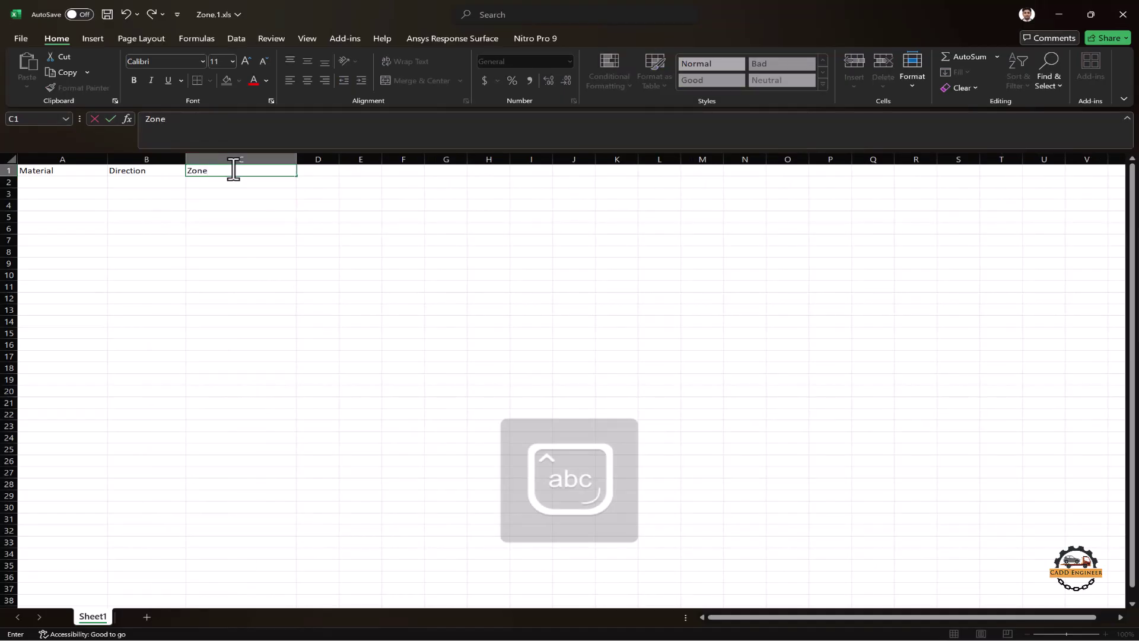
left_click(241, 263)
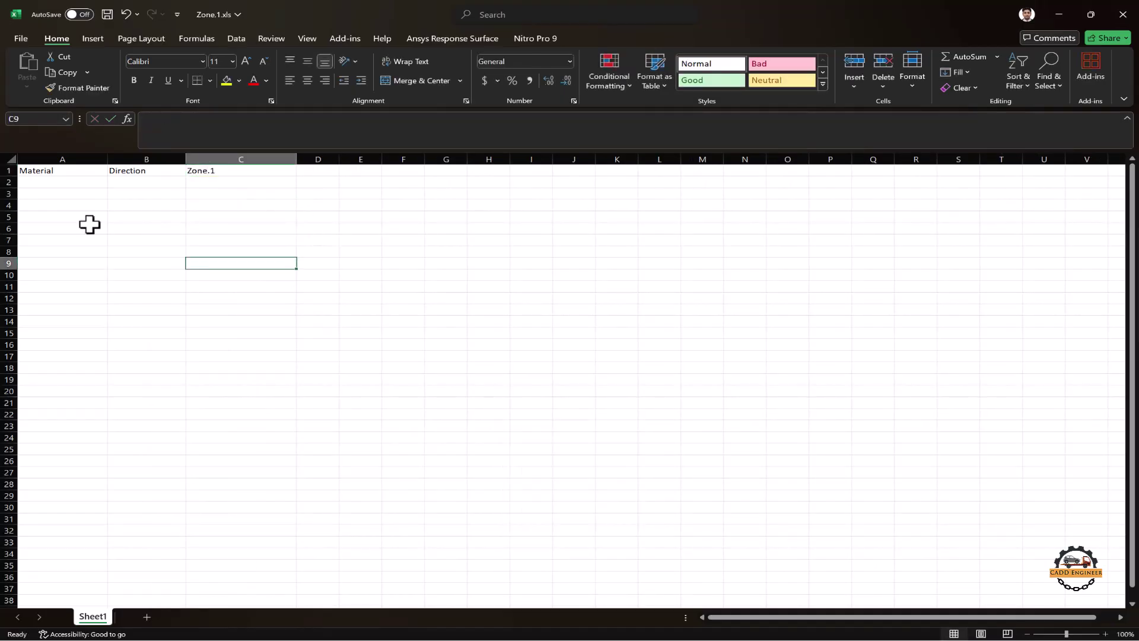
- Enter the material name P1454_G814 in cell A2
double_click(79, 183)
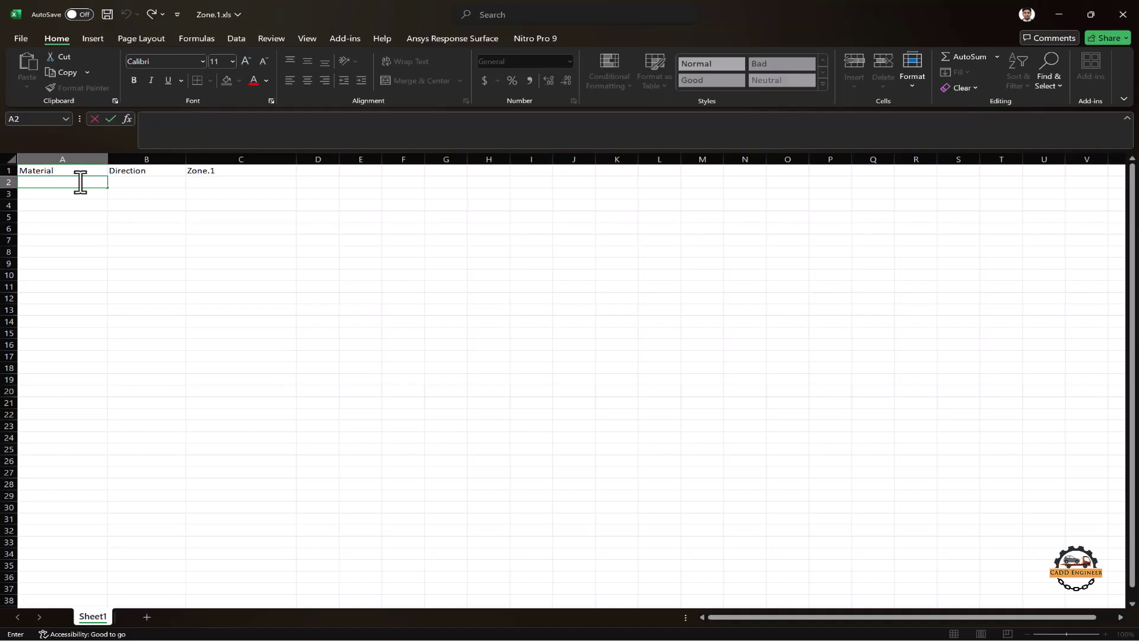
key("Caps_Lock")
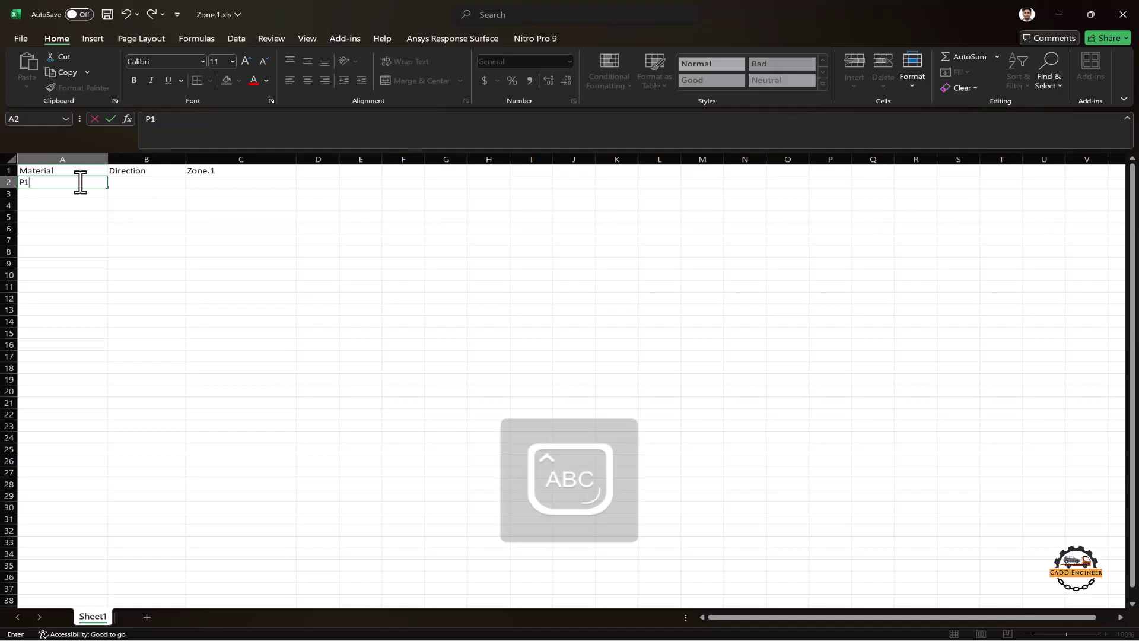
type("P1454_G814")
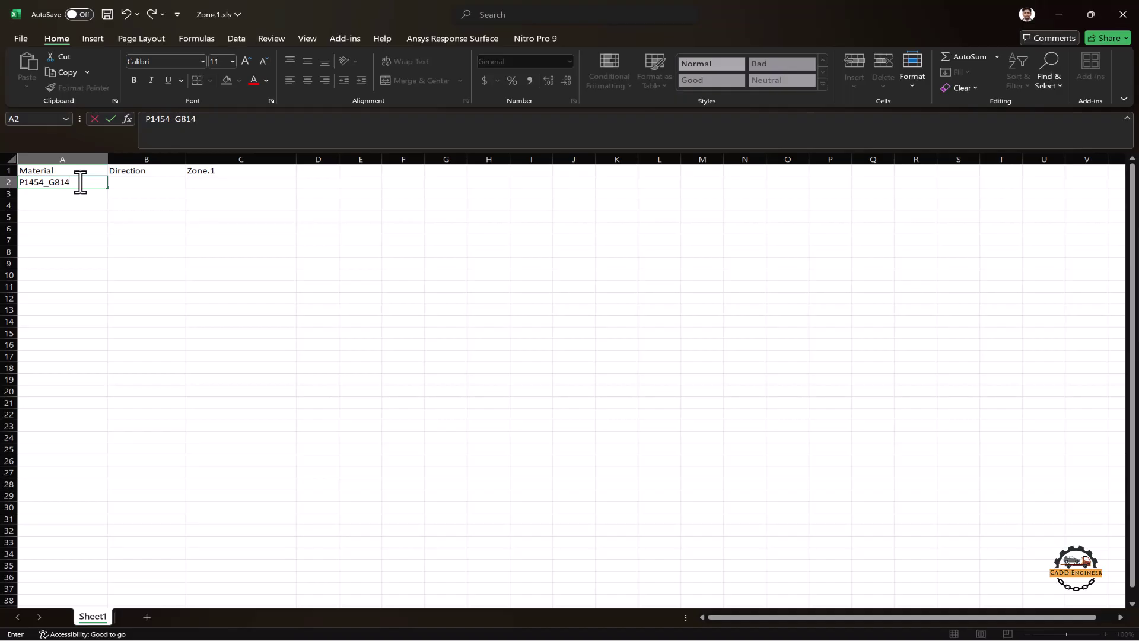
left_click(138, 185)
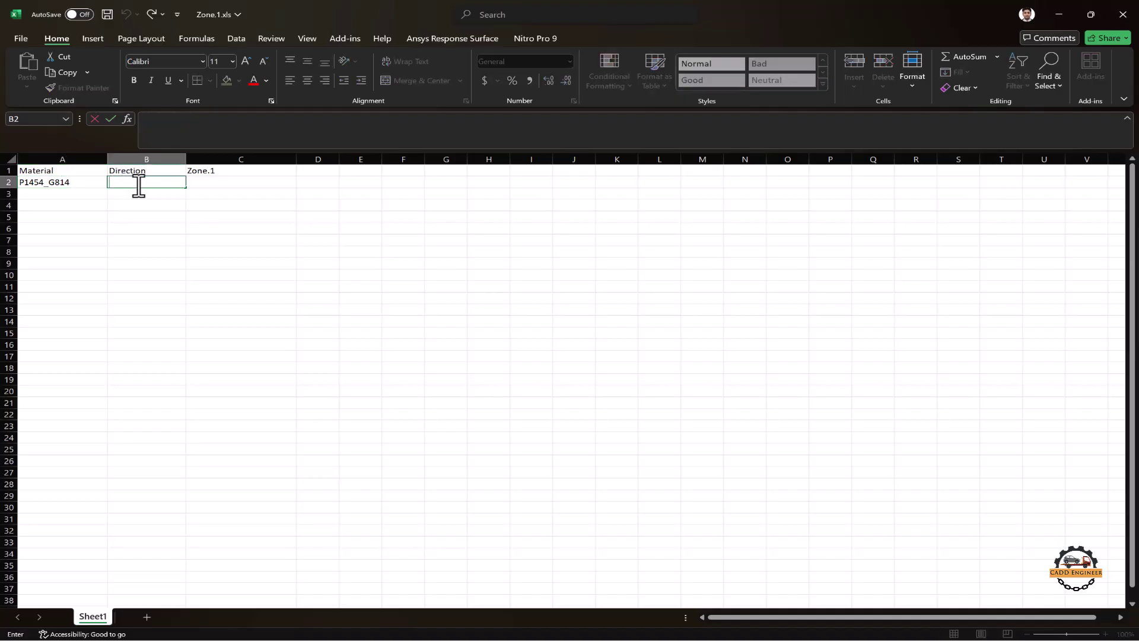
- Enter the ply directions 0, 45, -45 and 90 in cells B2 to B5
left_click(145, 196)
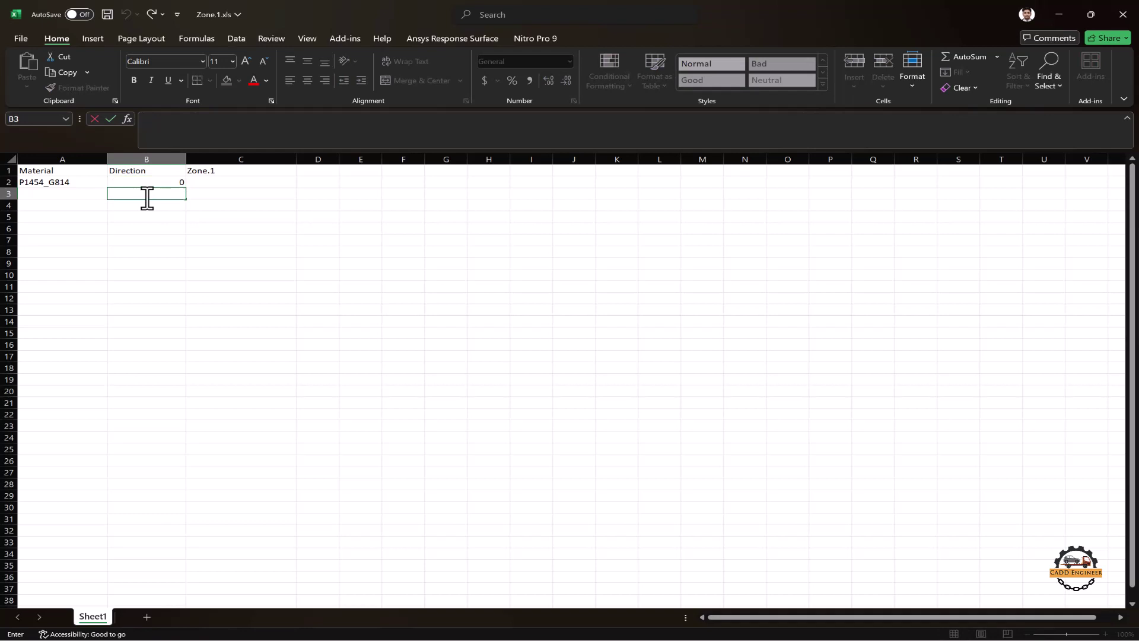
type("45")
left_click(144, 203)
double_click(144, 203)
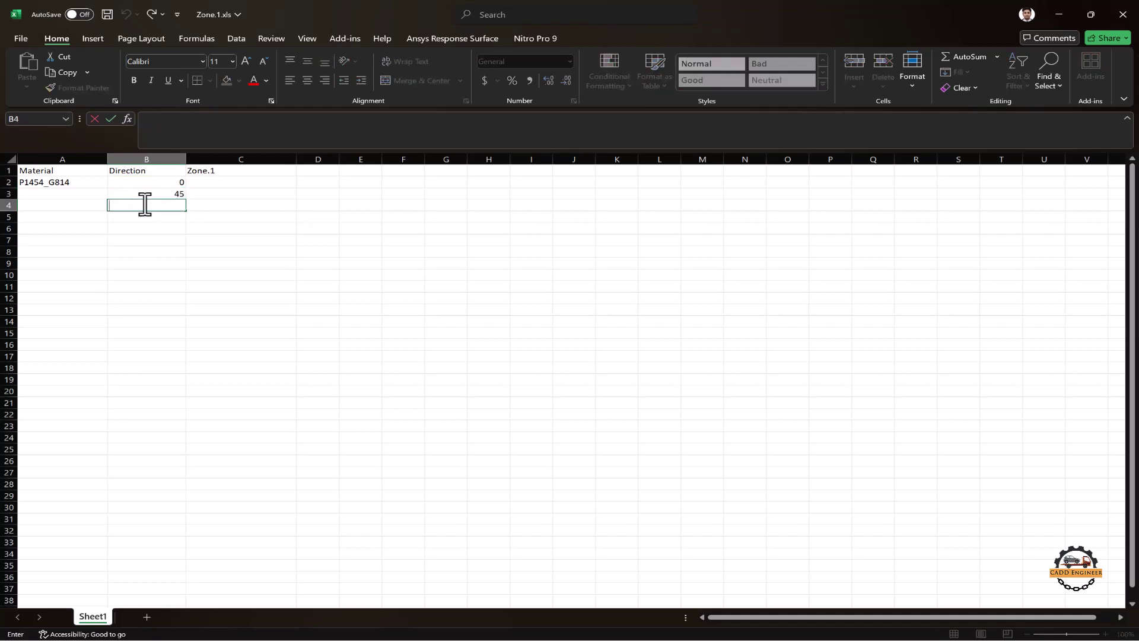
type("-45")
key("Return")
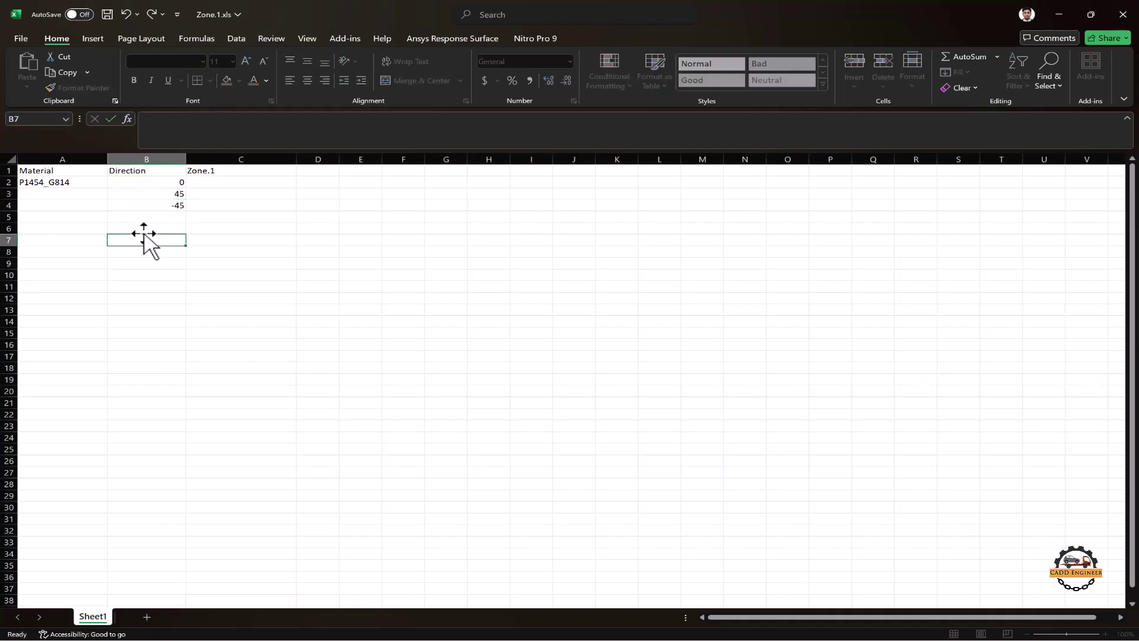
double_click(153, 217)
type("90")
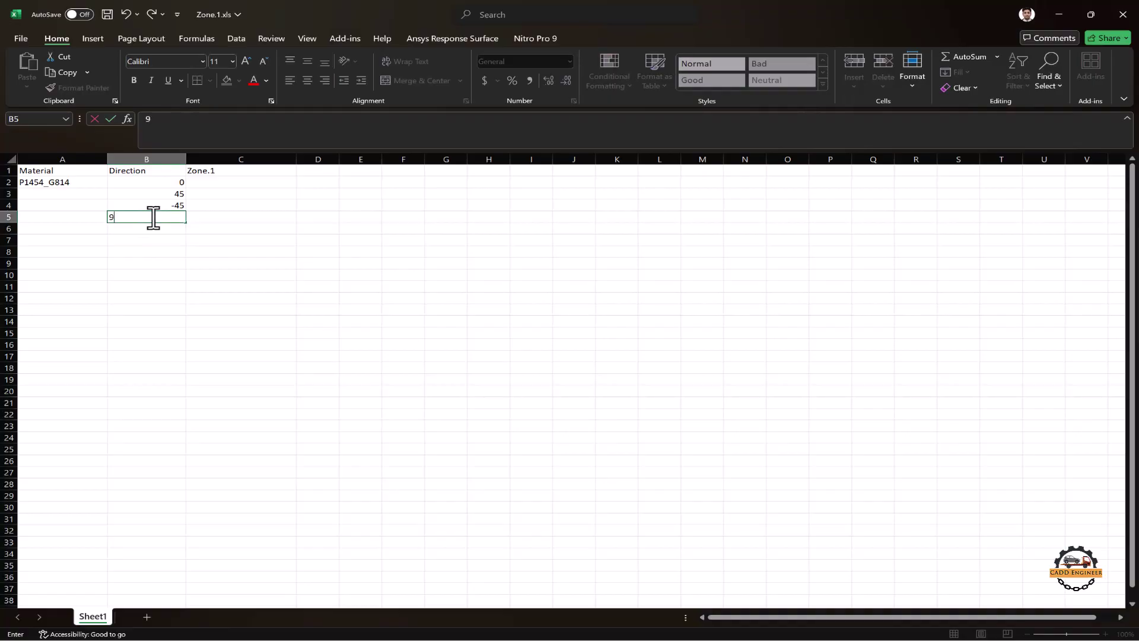
key("Return")
- Enter the Zone.1 ply counts 4, 2, 2 and 3 in cells C2 to C5
left_click(217, 183)
double_click(218, 183)
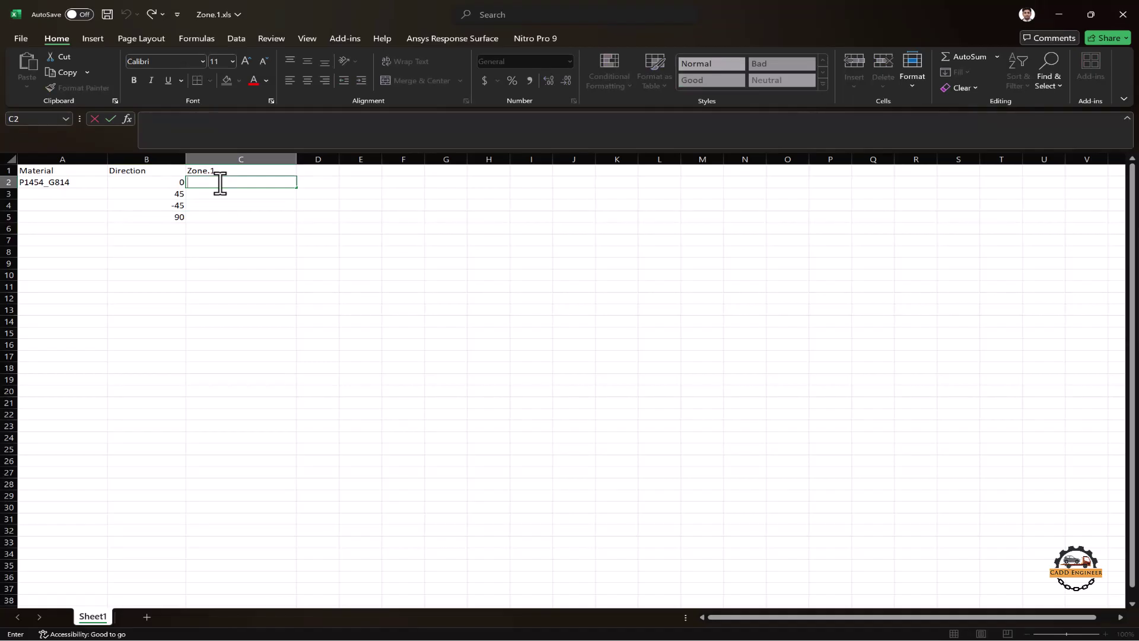
type("4")
key("Return")
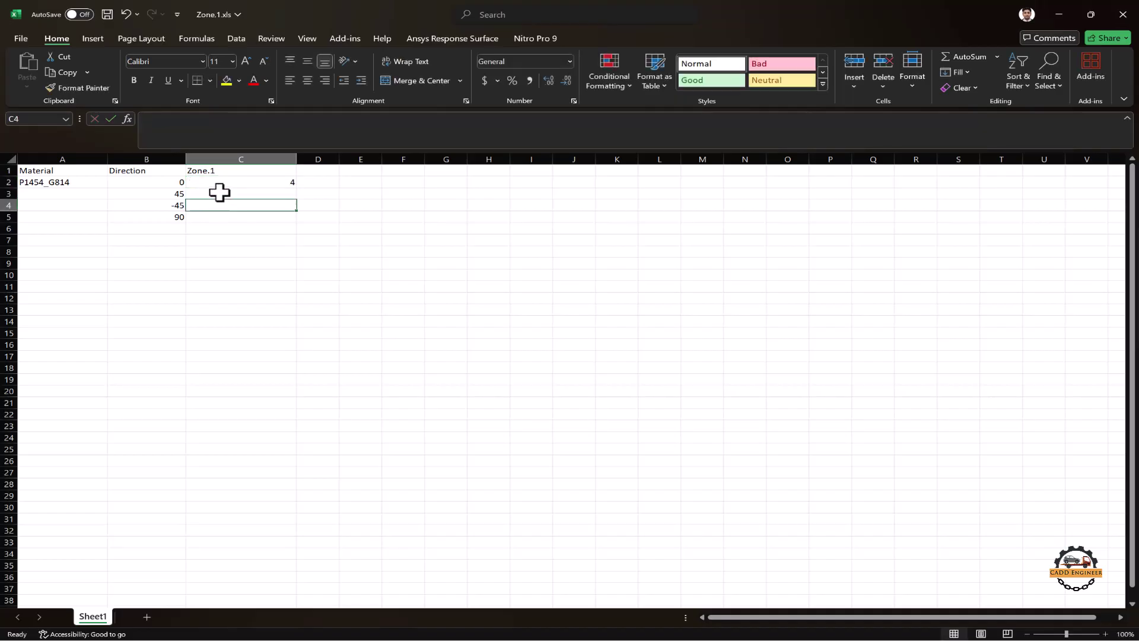
double_click(221, 194)
type("2")
left_click(236, 239)
left_click(237, 202)
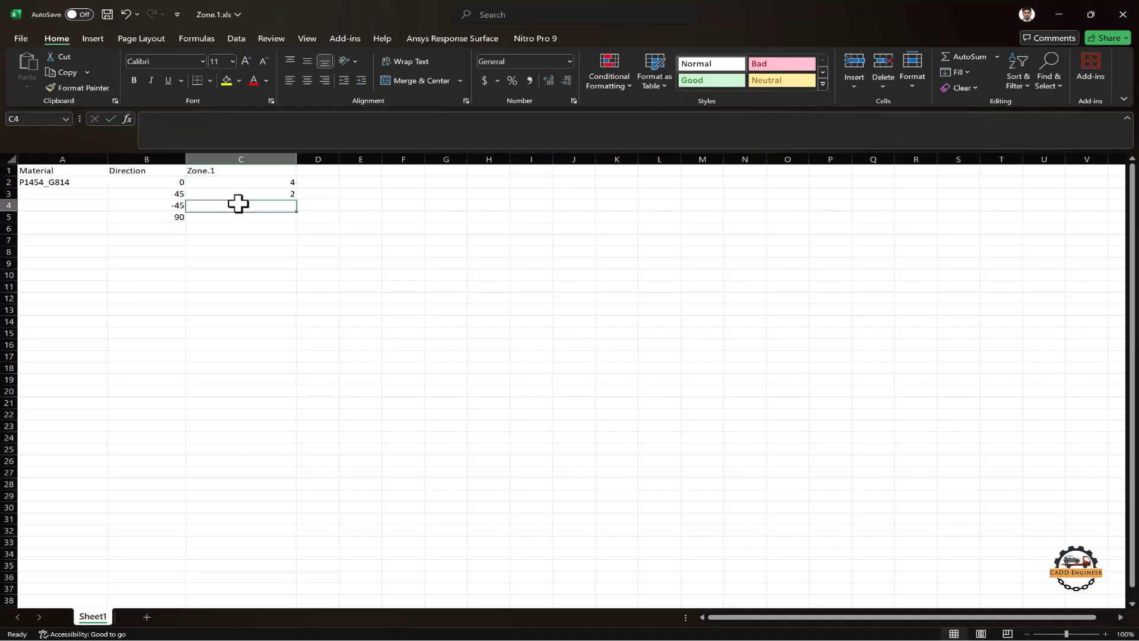
type("2")
left_click(252, 239)
double_click(257, 217)
type("3")
left_click(277, 274)
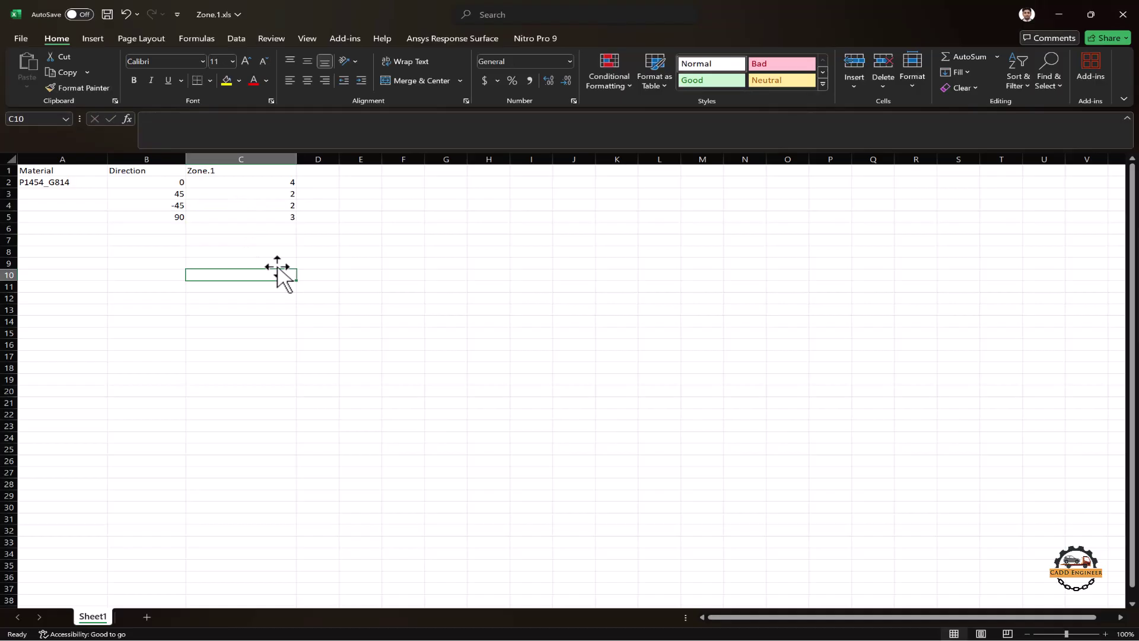
- Fill A3:A5 with P1454_G815 to P1454_G817, then save and close Zone.1.xls
left_click(78, 186)
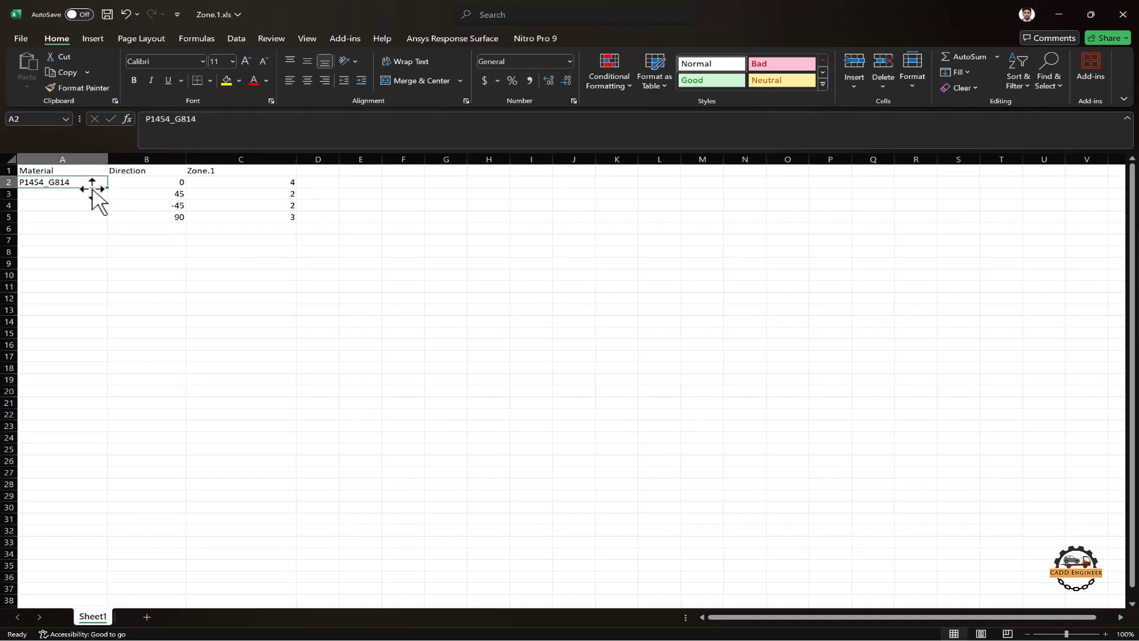
left_click_drag(107, 189, 105, 219)
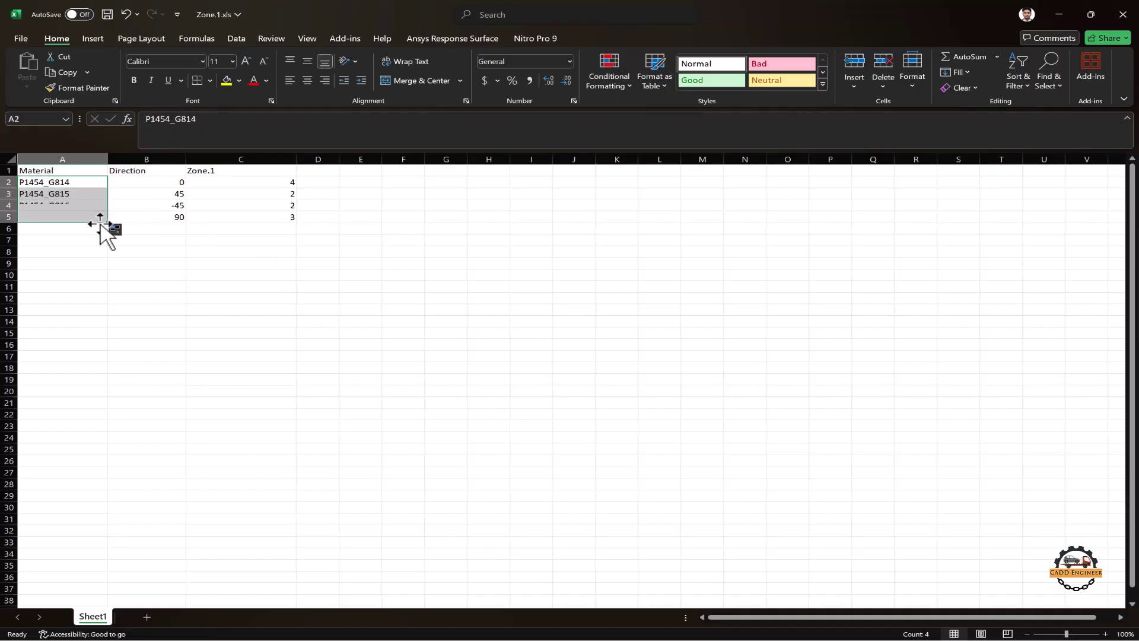
left_click(122, 274)
left_click(105, 16)
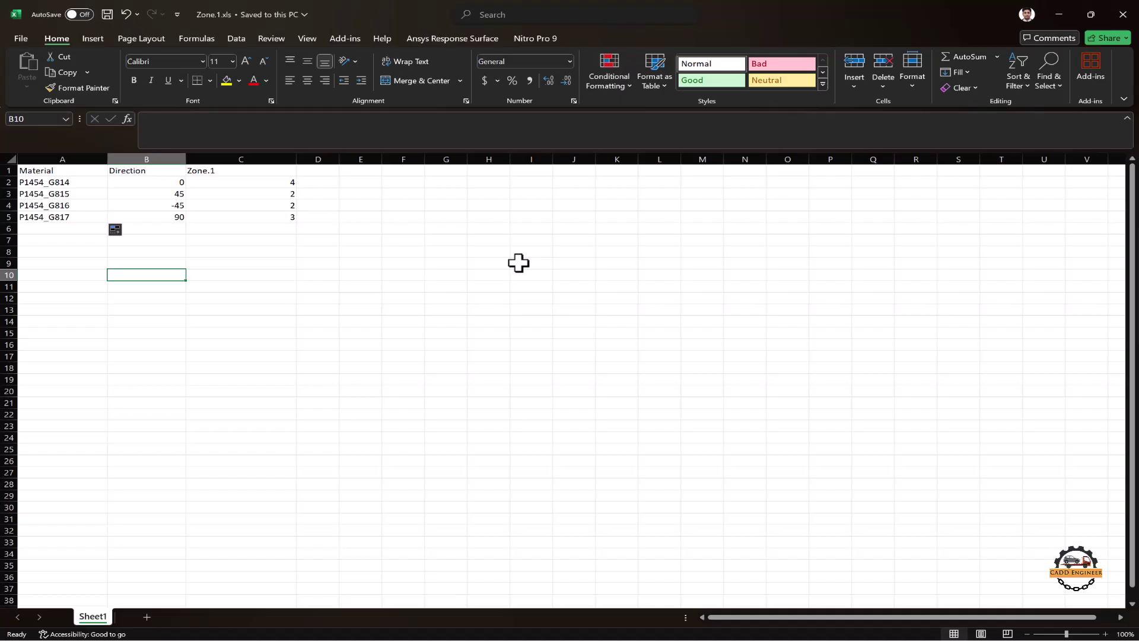
left_click(1116, 23)
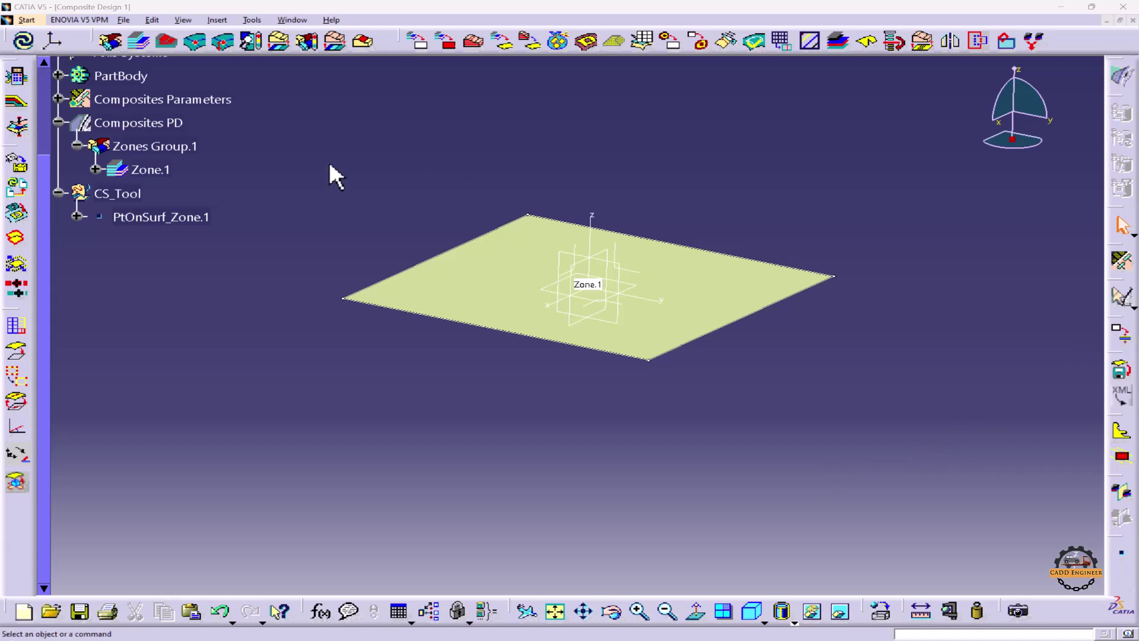
- Start Import Laminate and set its file to Zone.1.xls from Desktop > CATIA COMPOSITE
left_click(220, 21)
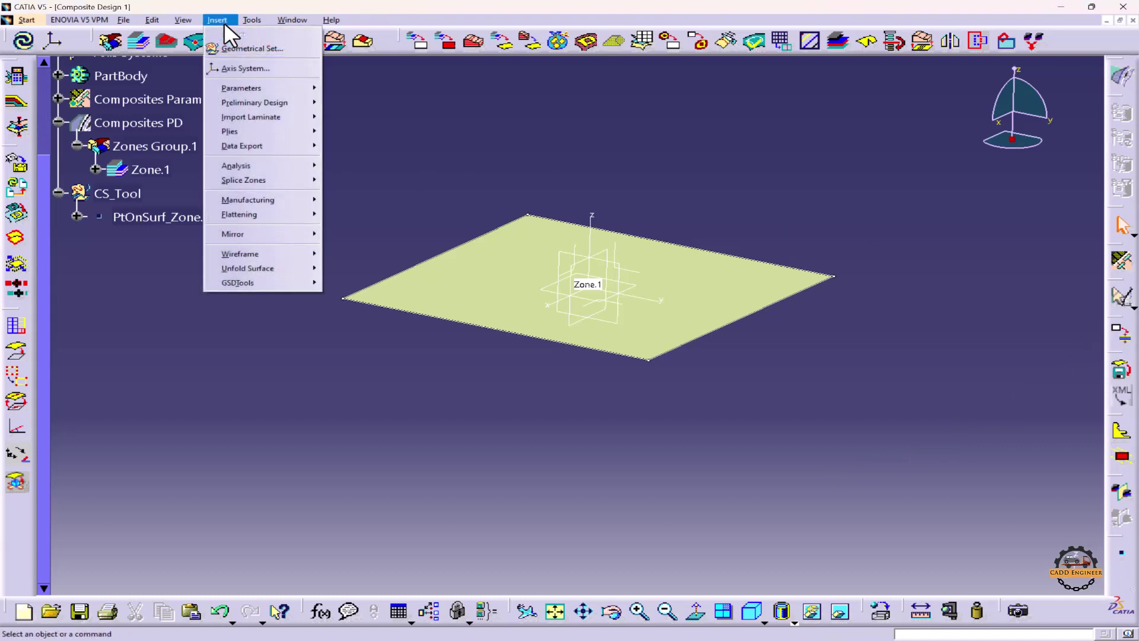
mouse_move(269, 115)
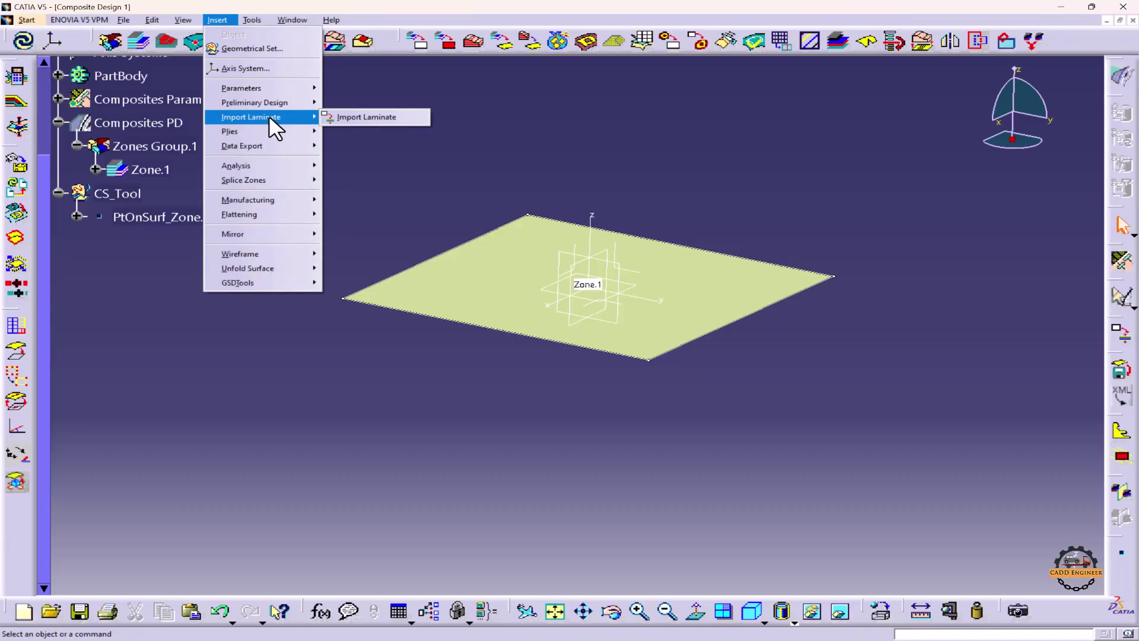
left_click(399, 117)
left_click_drag(973, 219, 652, 121)
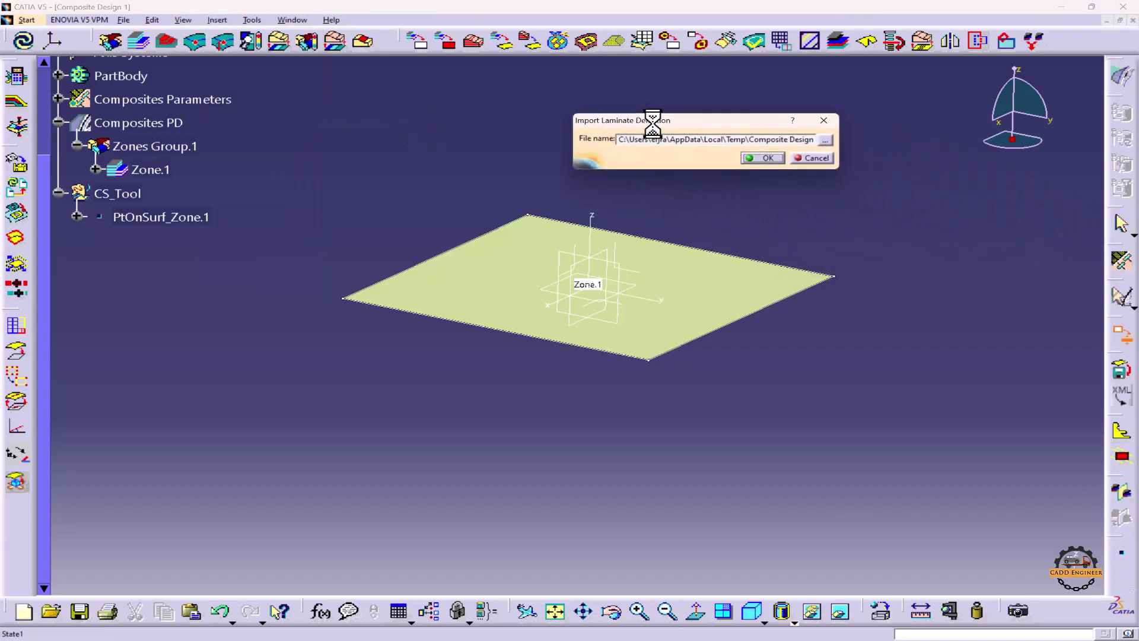
left_click(826, 140)
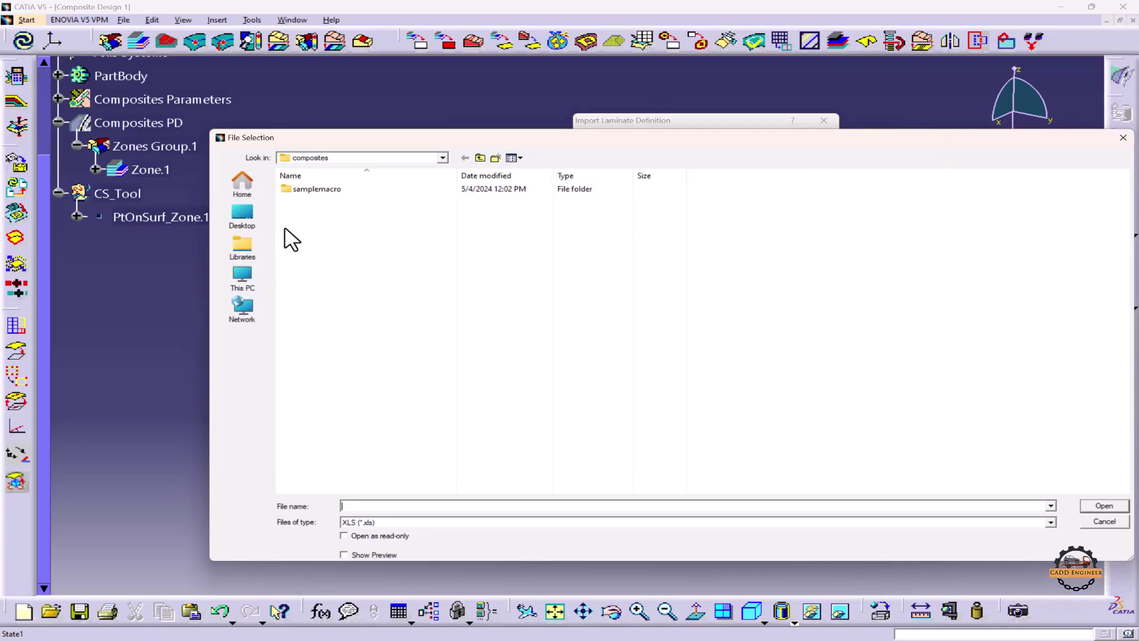
left_click(243, 215)
double_click(360, 238)
left_click(325, 189)
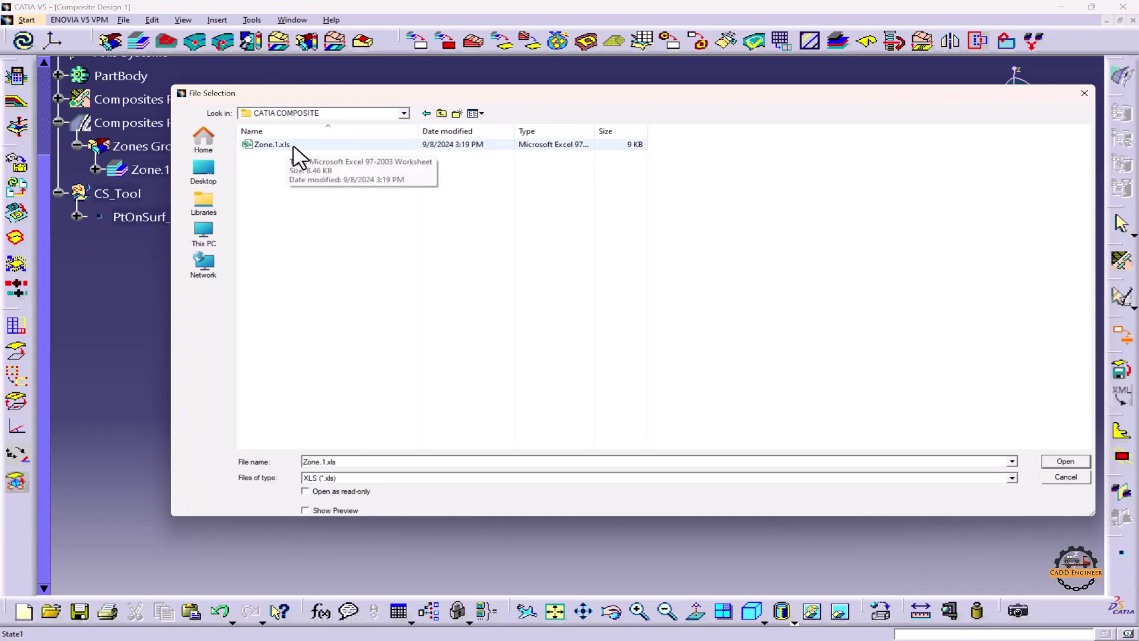
left_click(410, 145)
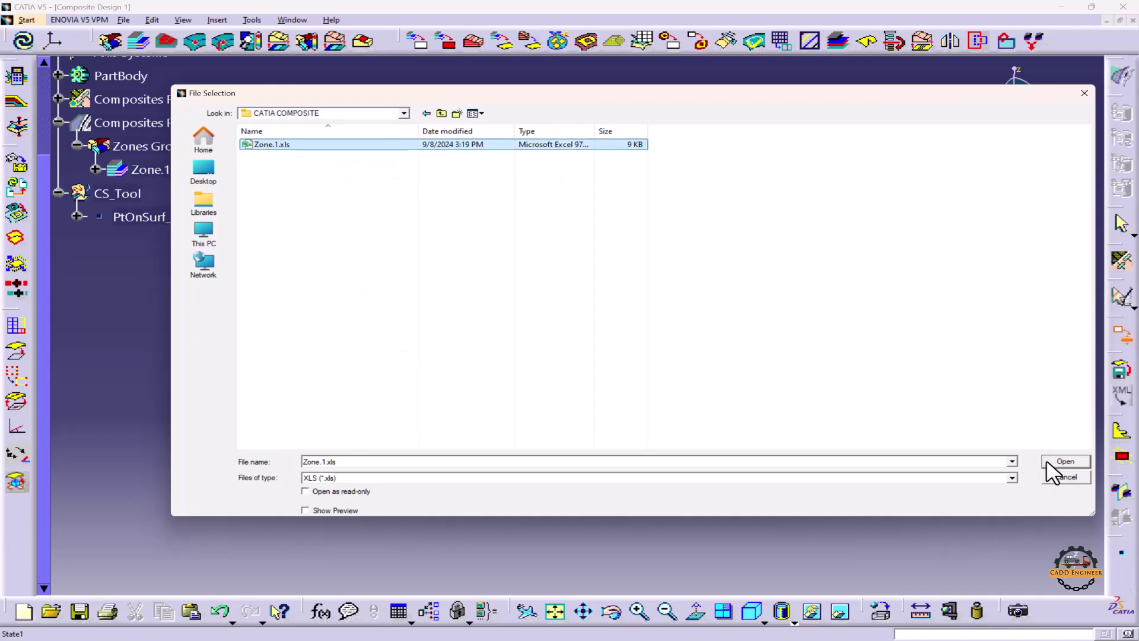
left_click(1054, 462)
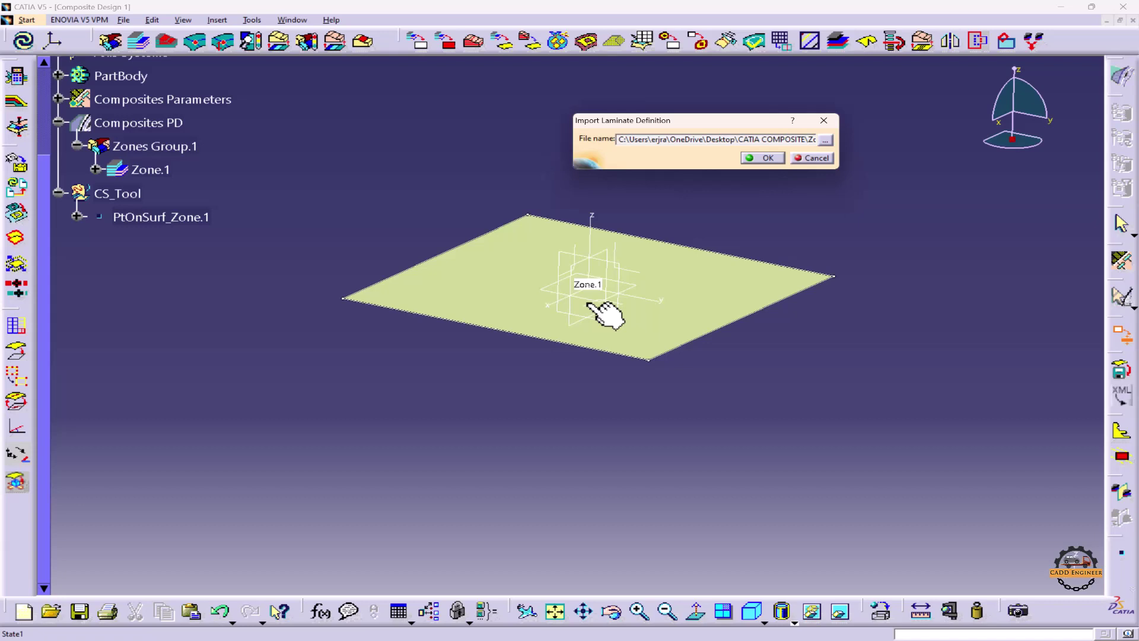
- Run the import from Zone.1.xls and dismiss the Laminate Update Error about wrong materials
left_click(762, 158)
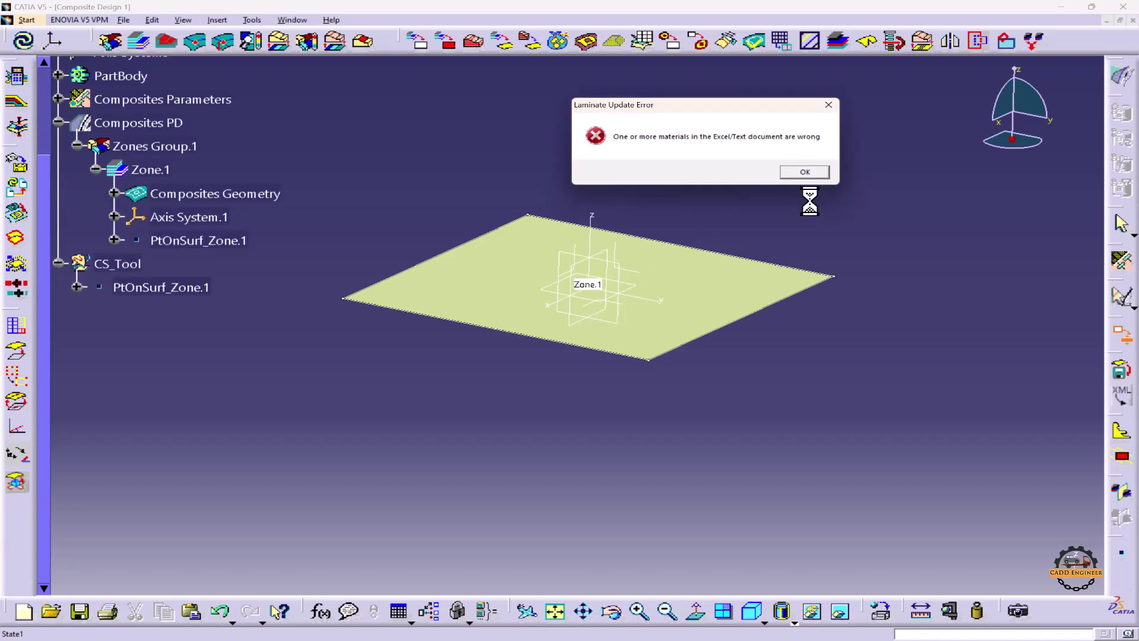
left_click(811, 173)
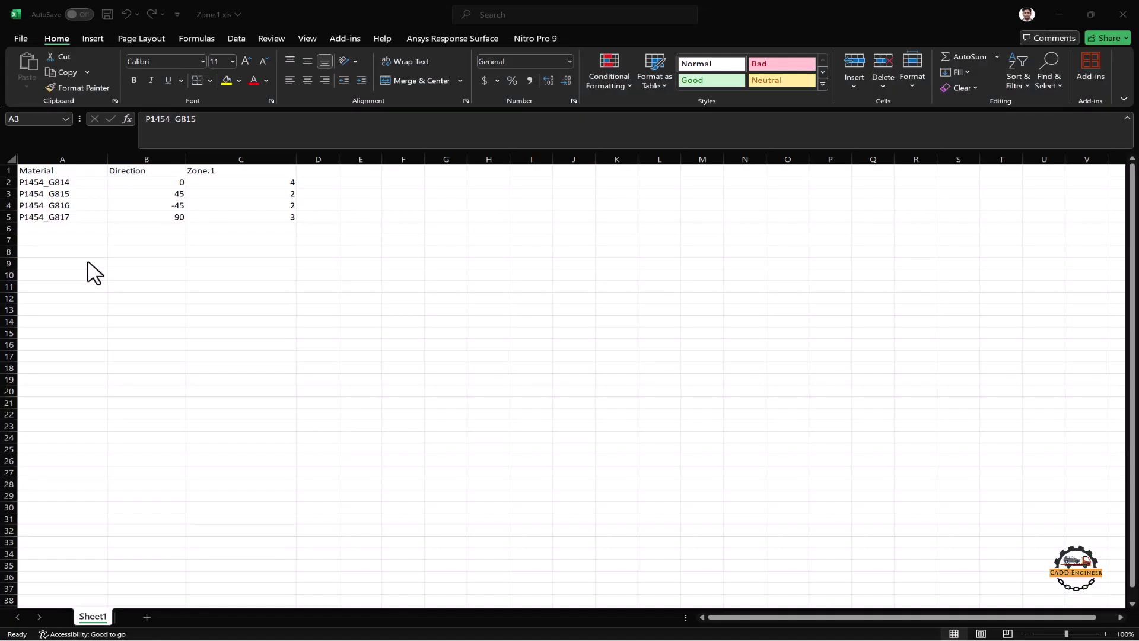
- Copy P1454_G814 from A2 into cells A3, A4 and A5, then save the workbook
left_click(83, 184)
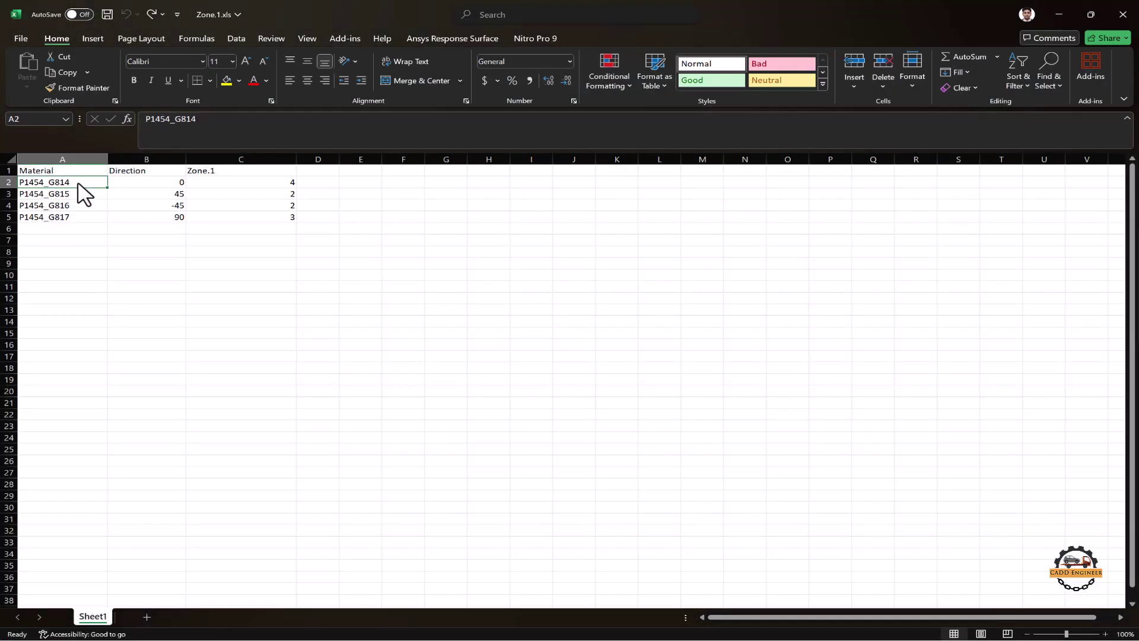
mouse_move(82, 198)
left_mouse_down()
mouse_move(83, 224)
mouse_move(80, 186)
left_mouse_up()
key("ctrl+c")
left_click(81, 195)
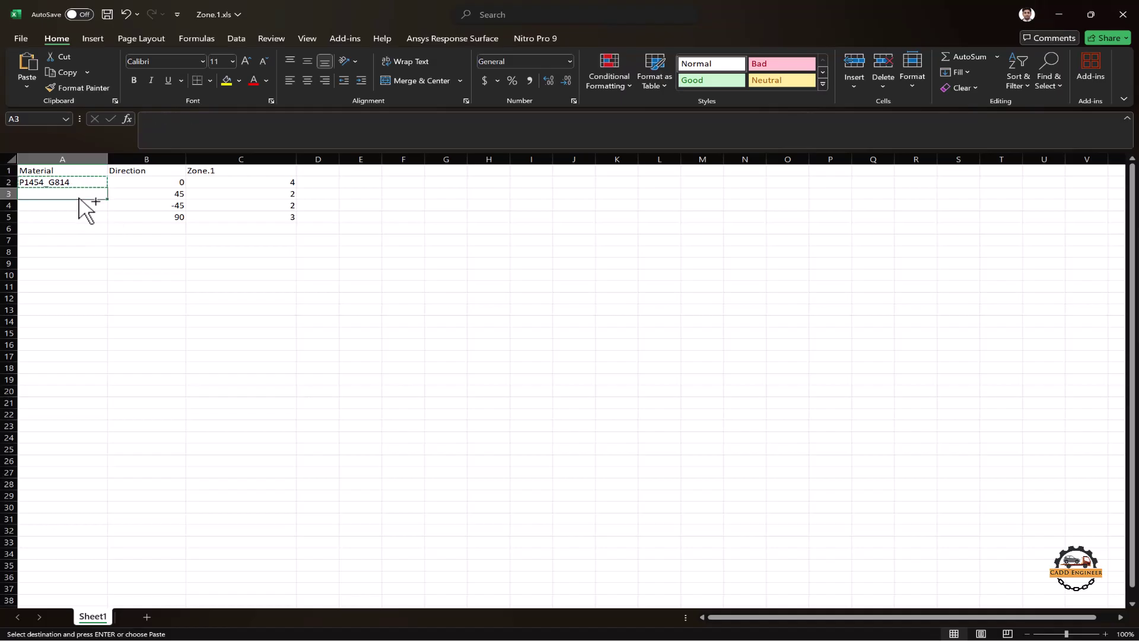
key("ctrl+v")
left_click(76, 206)
key("ctrl+v")
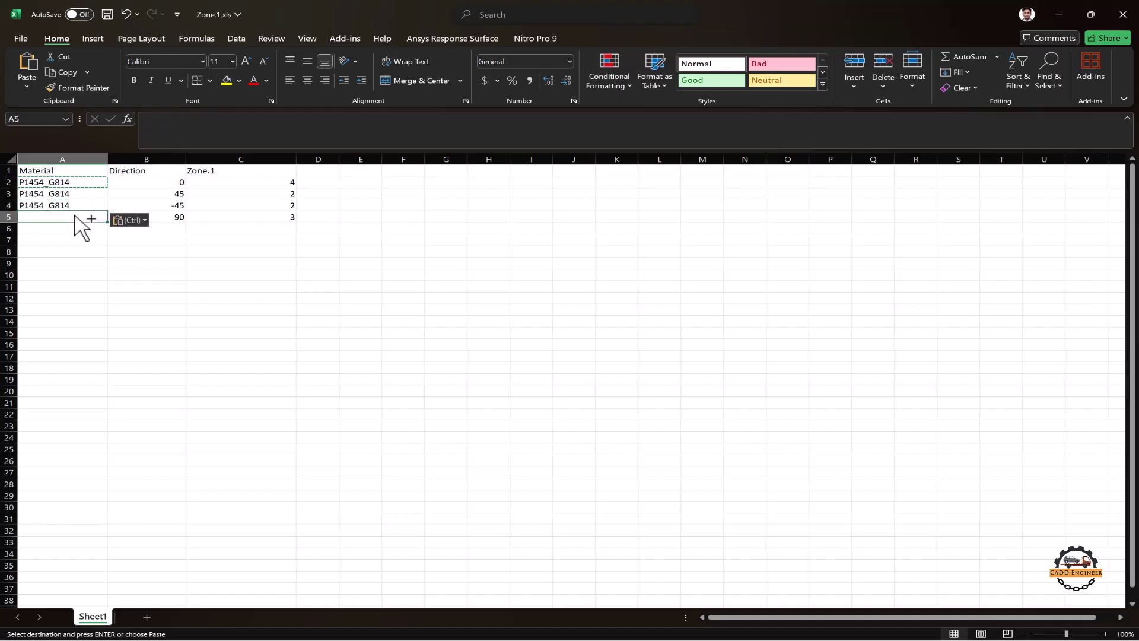
left_click(83, 220)
key("ctrl+v")
left_click(85, 299)
key("ctrl+s")
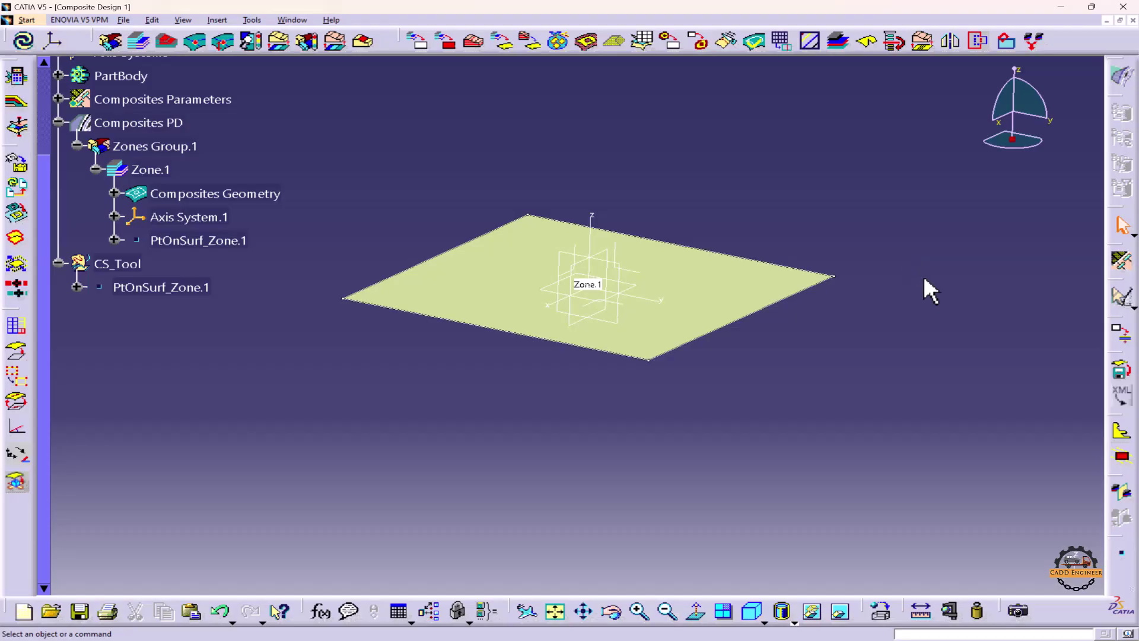
- Import the laminate again, choosing Zone.1.xls as the spreadsheet, and confirm
left_click(1121, 333)
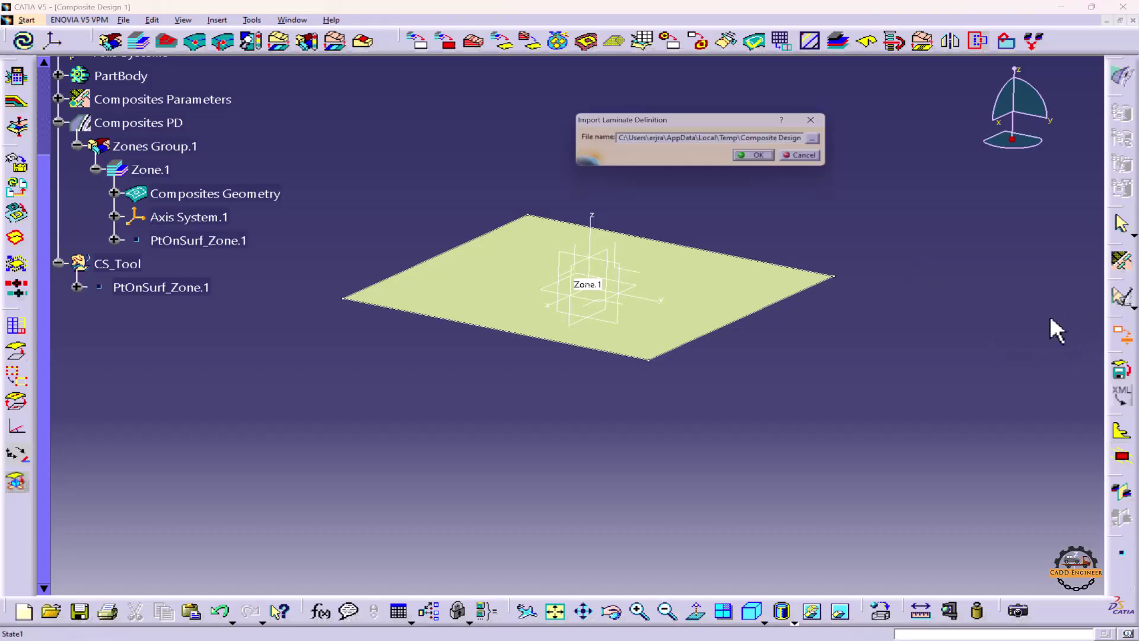
left_click(827, 140)
left_click(440, 145)
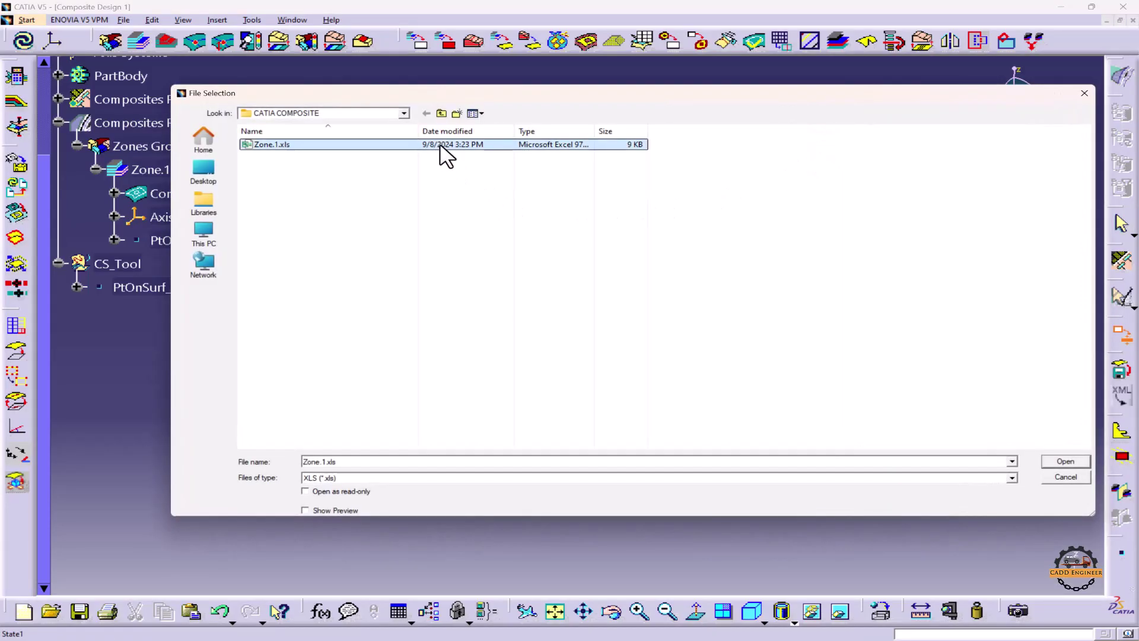
left_click(1066, 461)
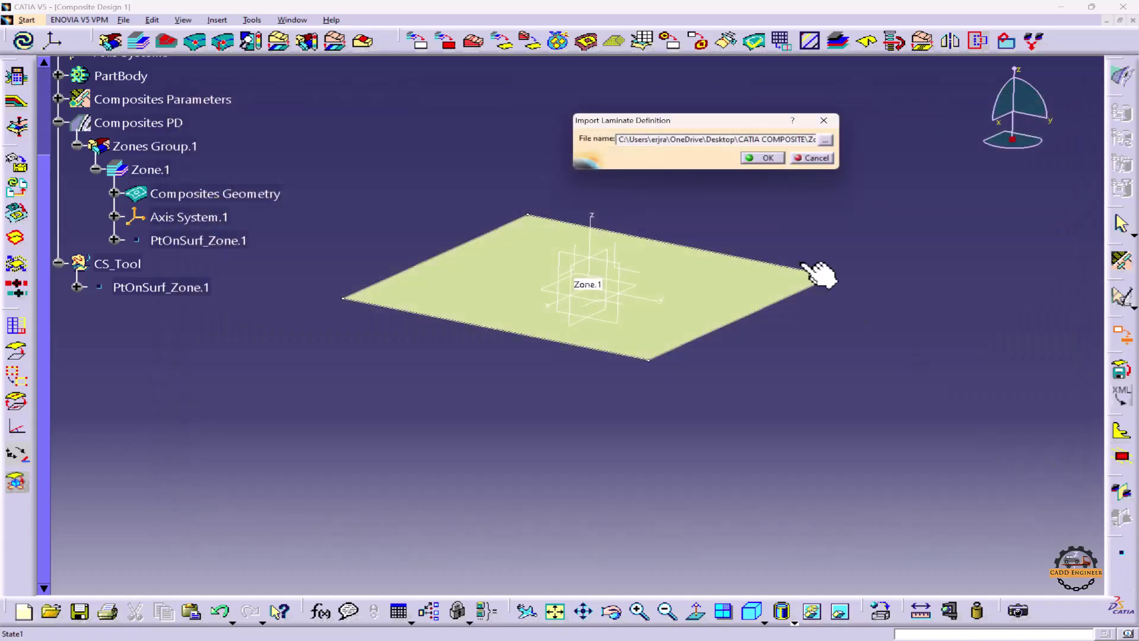
left_click(757, 159)
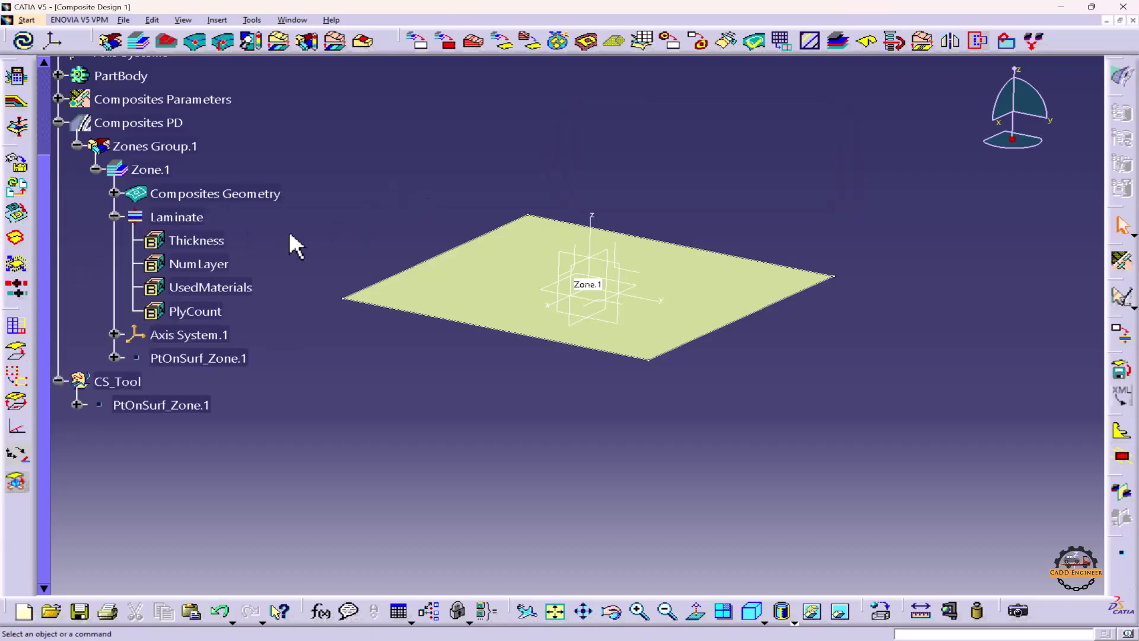
- Open Zone.1's Zone Definition to show laminate P1454_G814 with 4, 2, 2, 3 plies at 0, 45, -45, 90
double_click(187, 219)
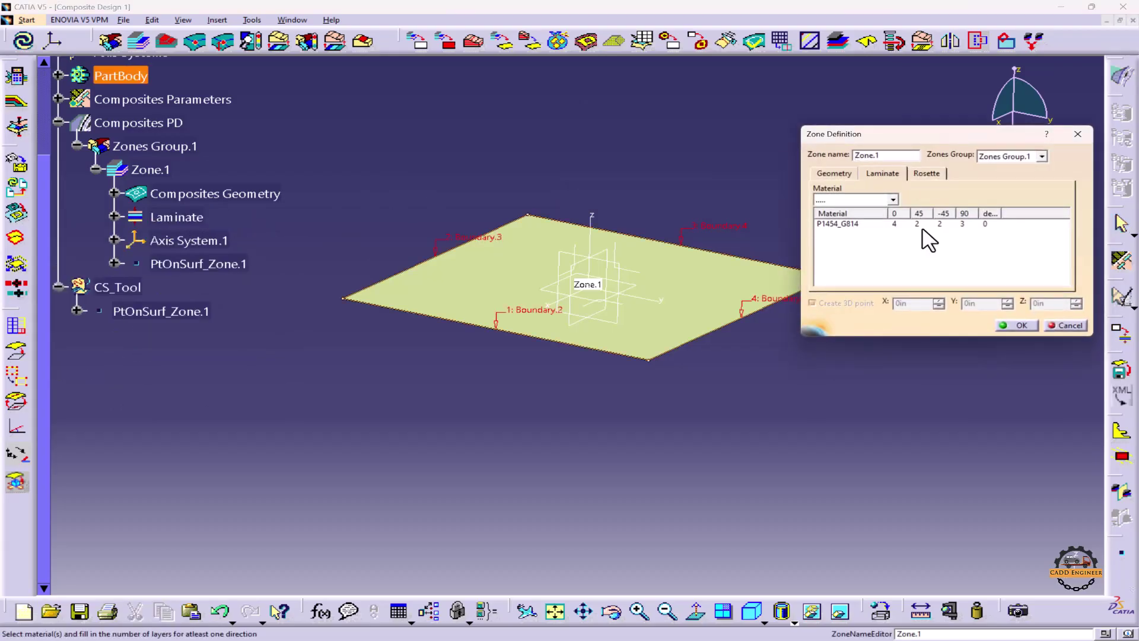